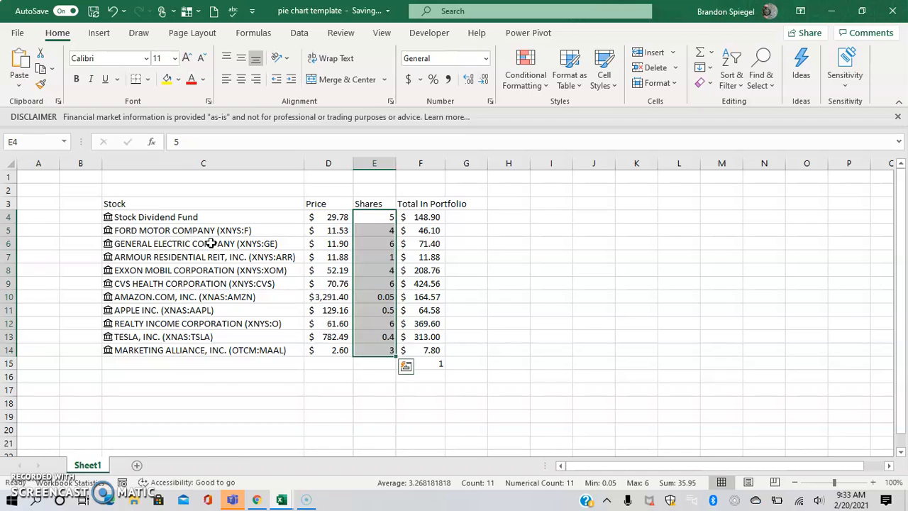
Select the Total In Portfolio values in F4:F14
key("Right")
key("ctrl+shift+Down")
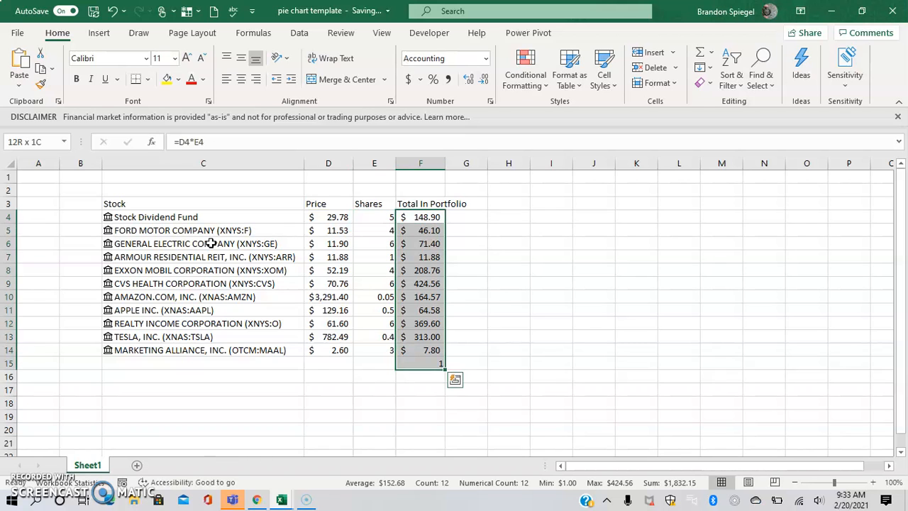
key("Down")
key("ctrl+Down")
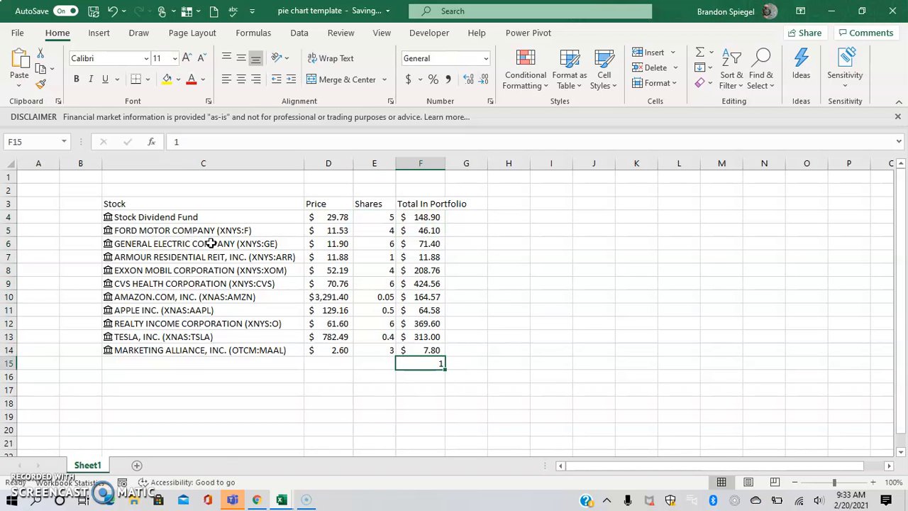
key("Right")
key("Left")
key("Up")
key("ctrl+Up")
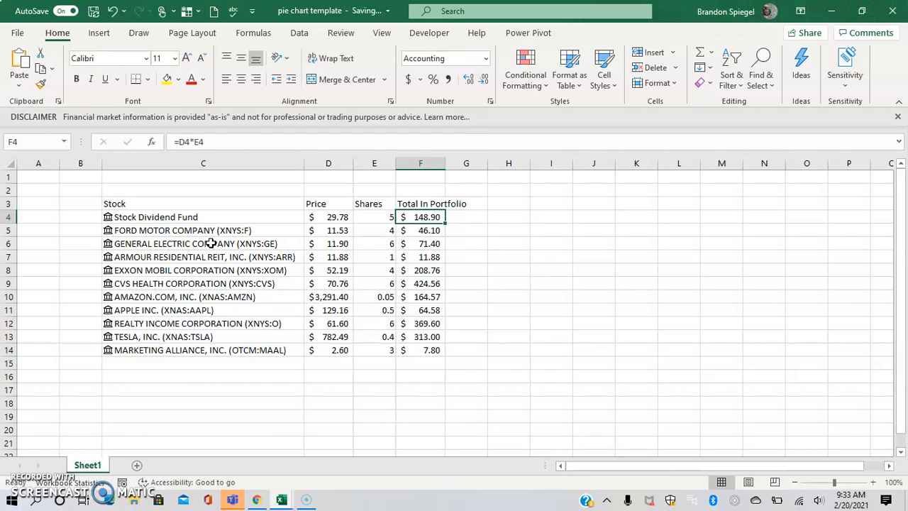
left_click_drag(434, 218, 423, 354)
Insert a doughnut chart of those totals and move it beside the table
left_click(102, 35)
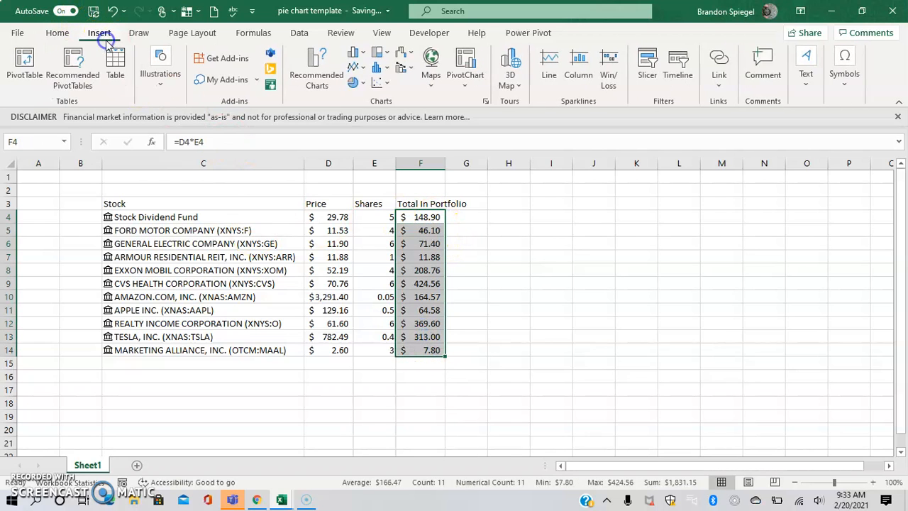
left_click(360, 83)
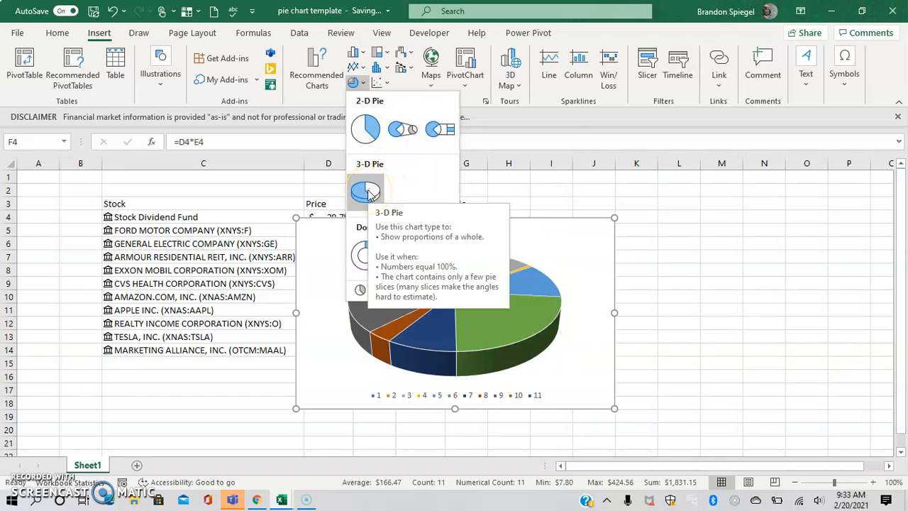
left_click(360, 257)
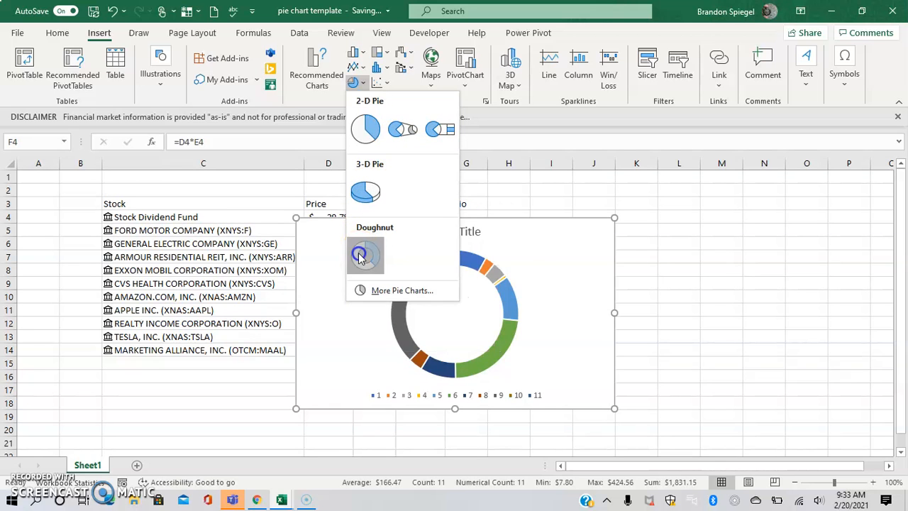
left_click_drag(548, 233, 706, 227)
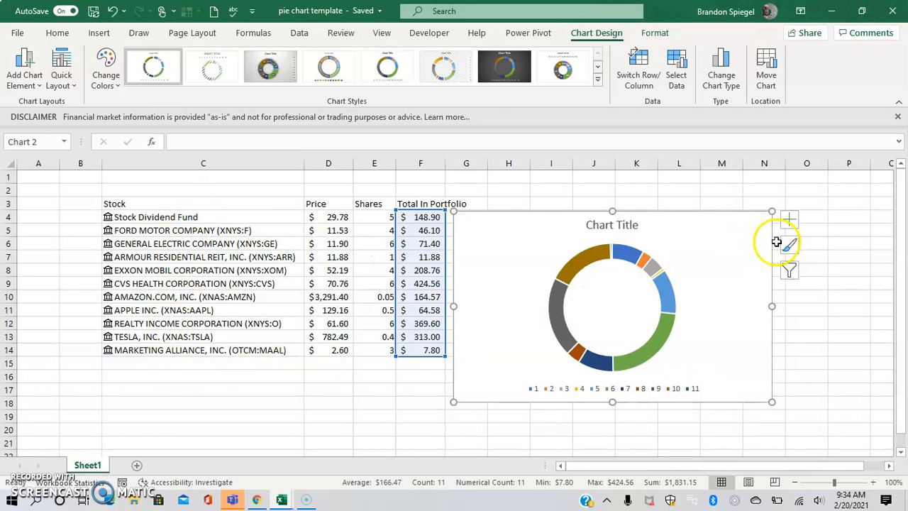
Set the chart's category labels to the stock names in C4:C14 via Select Data, then select the legend
left_click(790, 270)
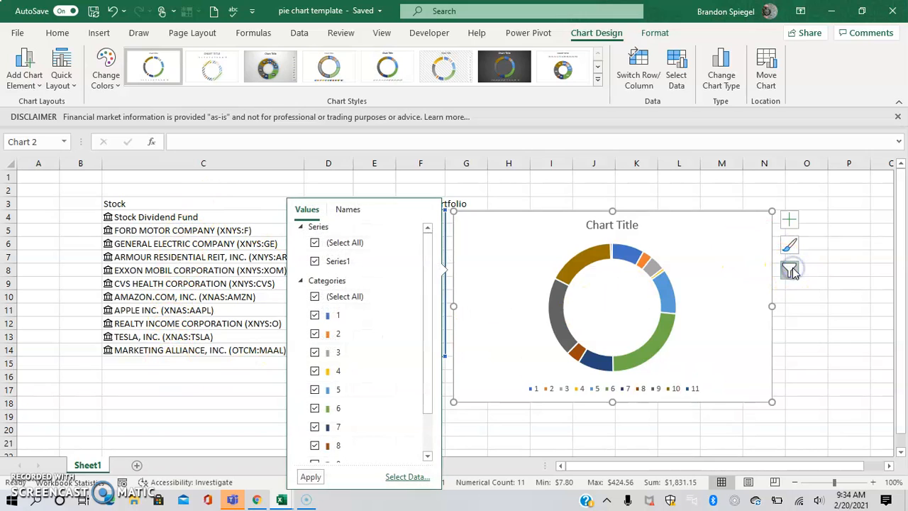
left_click(408, 477)
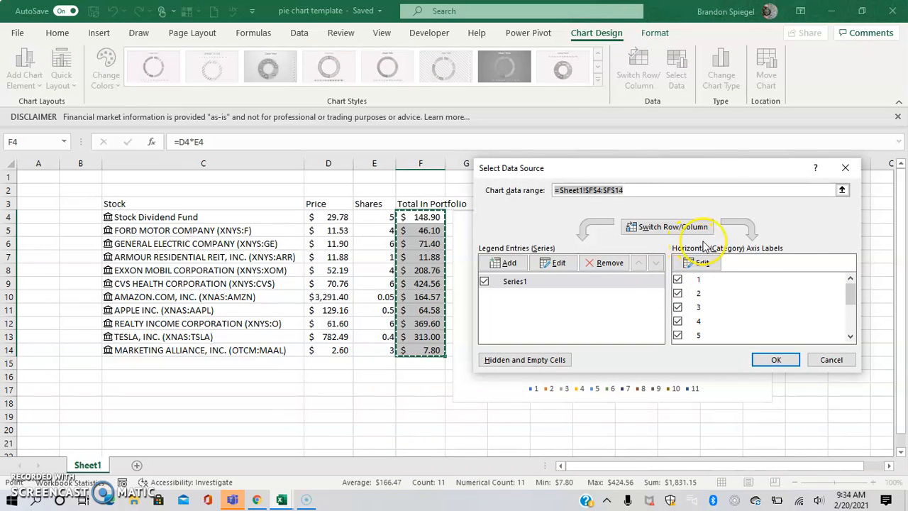
mouse_move(849, 287)
left_mouse_down()
mouse_move(845, 325)
mouse_move(847, 274)
left_mouse_up()
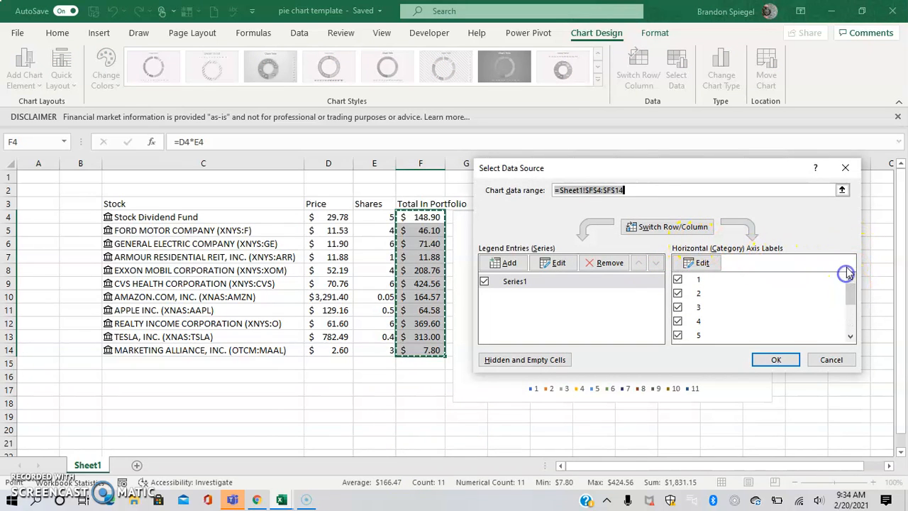
left_click(699, 263)
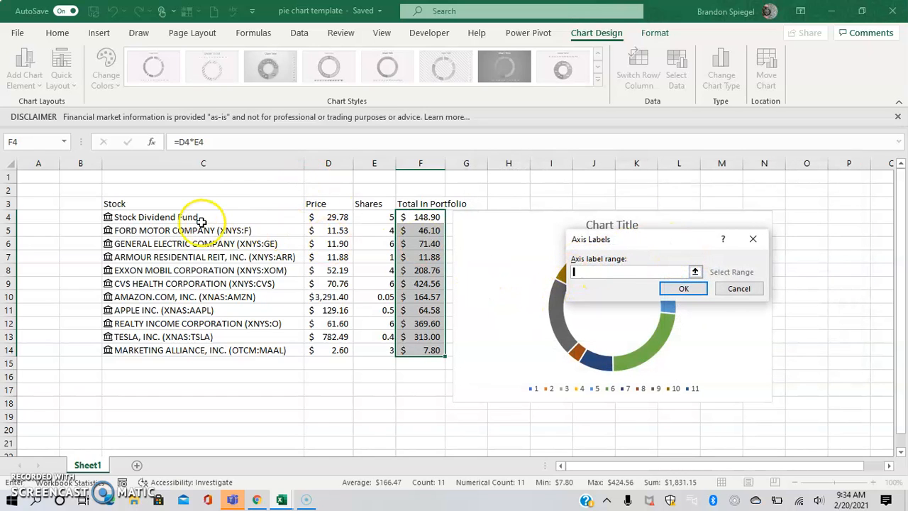
left_click_drag(176, 217, 176, 349)
left_click(673, 291)
left_click(777, 357)
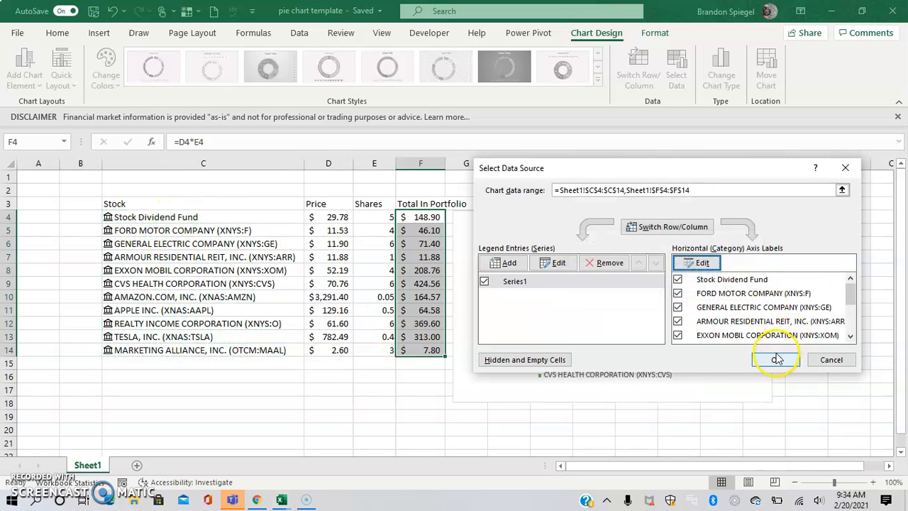
left_click(573, 301)
left_click_drag(536, 292, 556, 340)
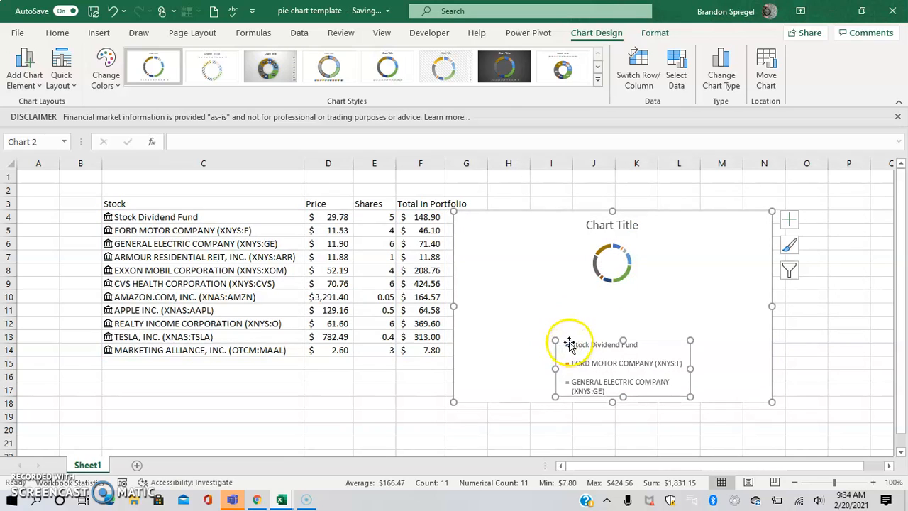
Widen the legend and enlarge the chart from its bottom-right corner
left_click_drag(555, 368, 510, 368)
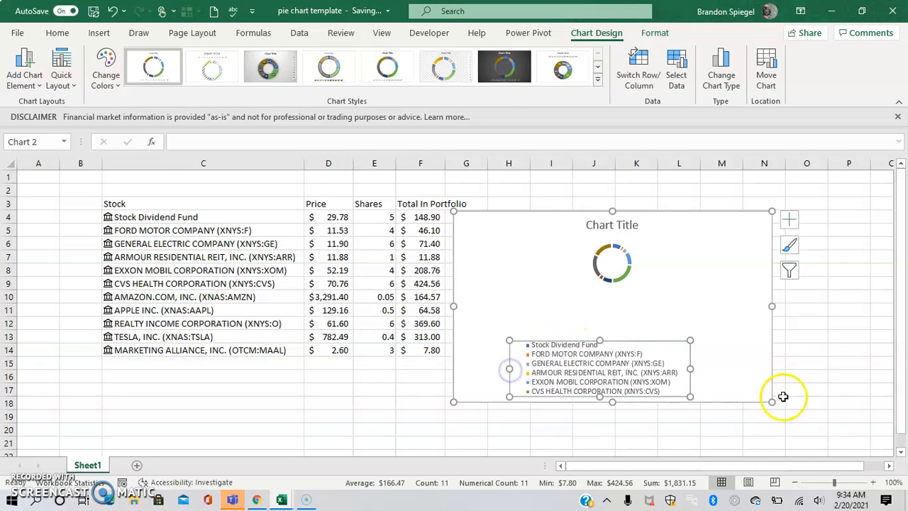
left_click_drag(774, 405, 811, 418)
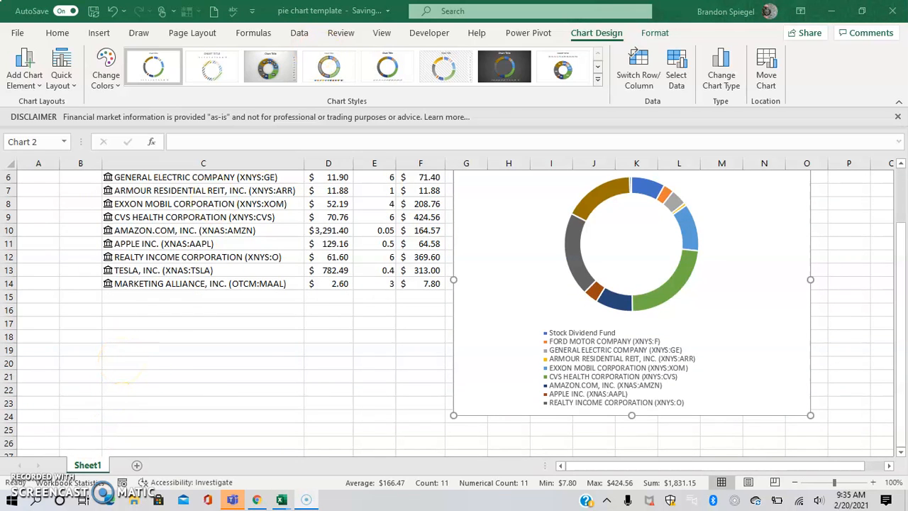
Preview several chart styles and apply Style 3 with dark name-and-percentage slice labels
left_click(222, 71)
left_click(256, 64)
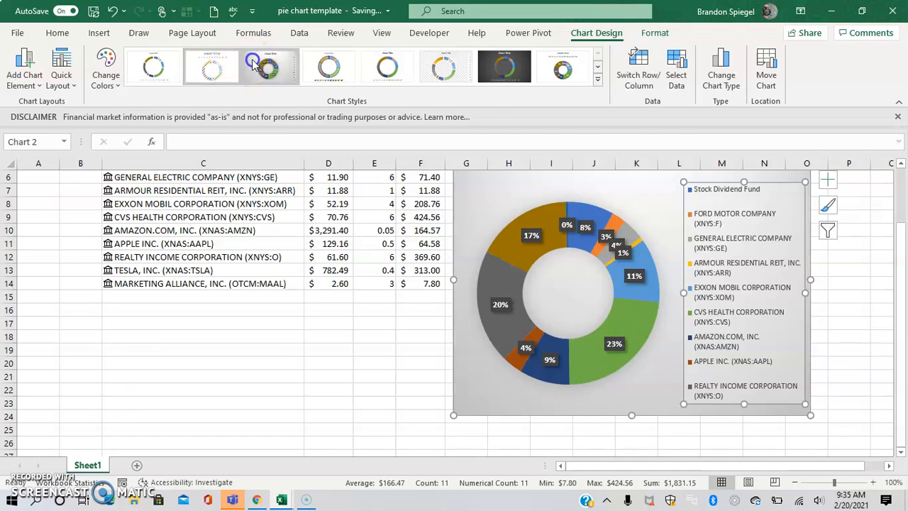
left_click(329, 67)
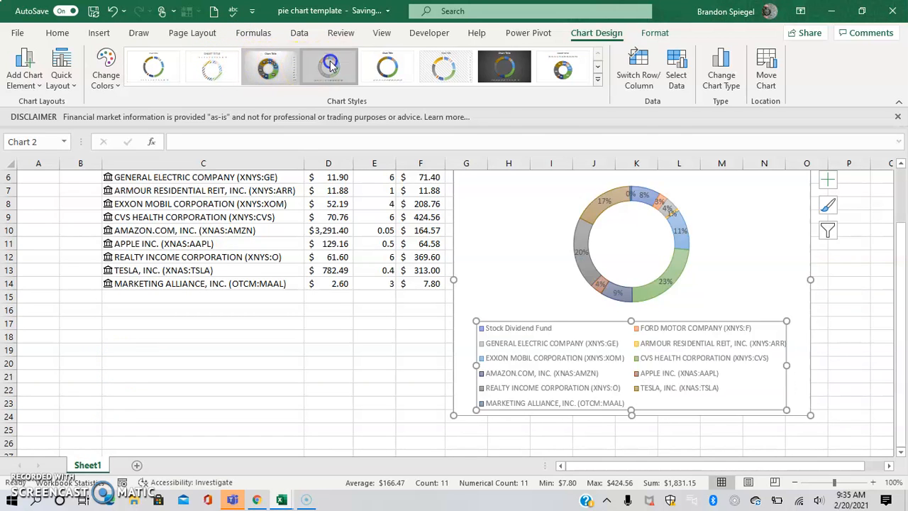
left_click(388, 67)
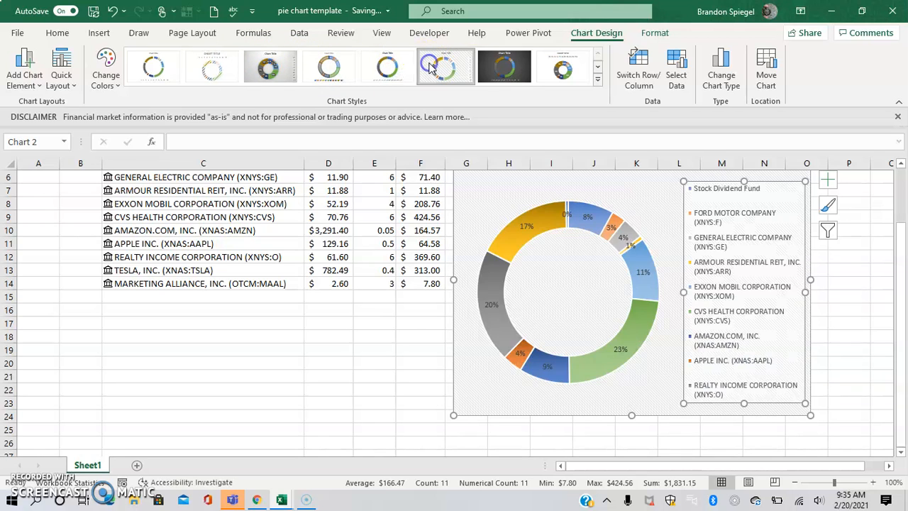
left_click(554, 68)
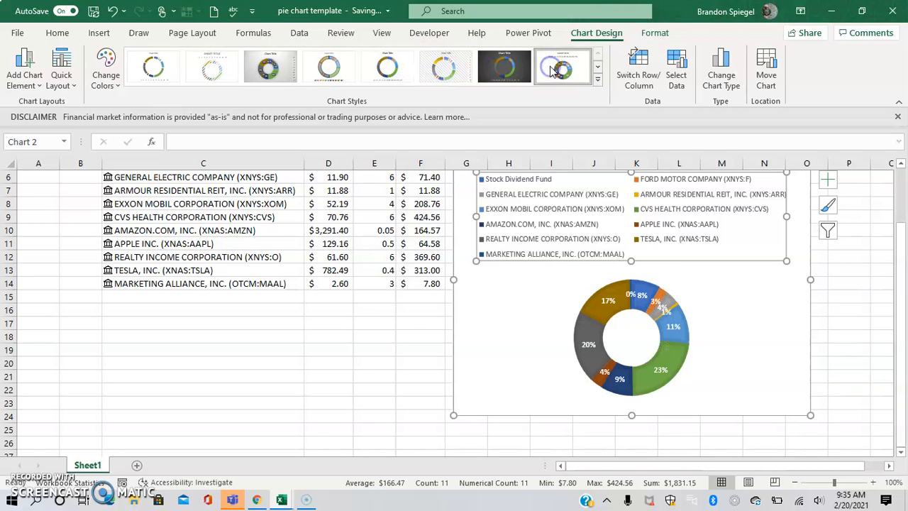
left_click(599, 69)
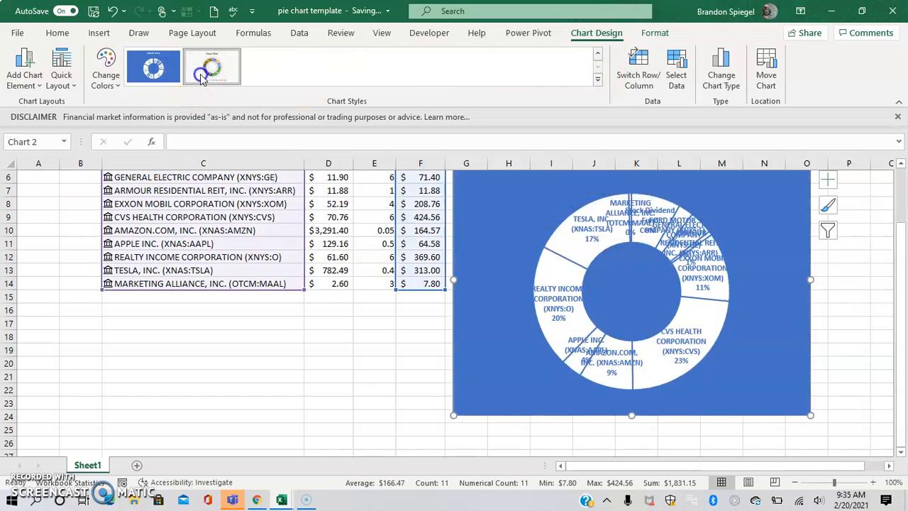
left_click(206, 68)
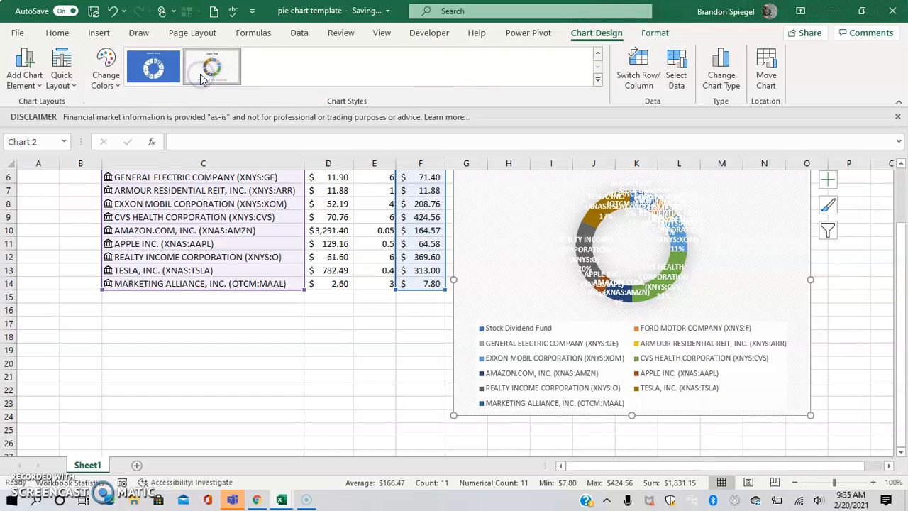
left_click(599, 55)
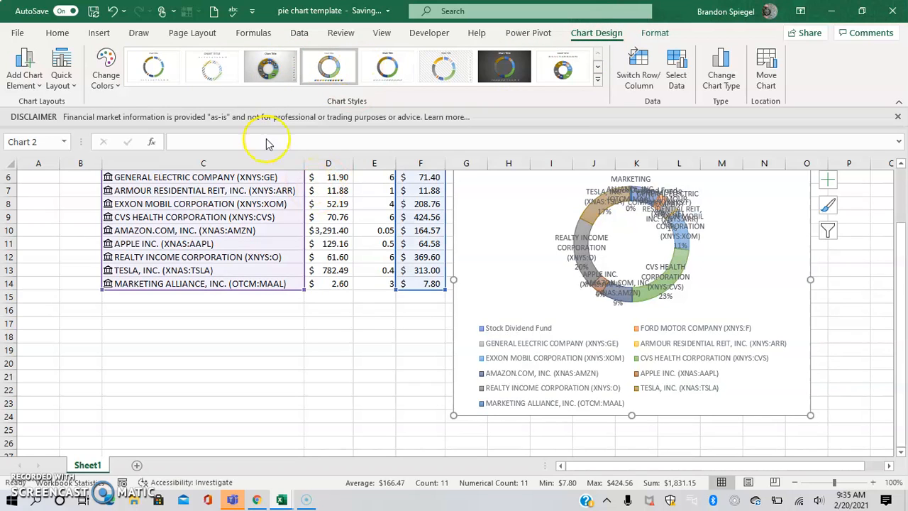
left_click(277, 73)
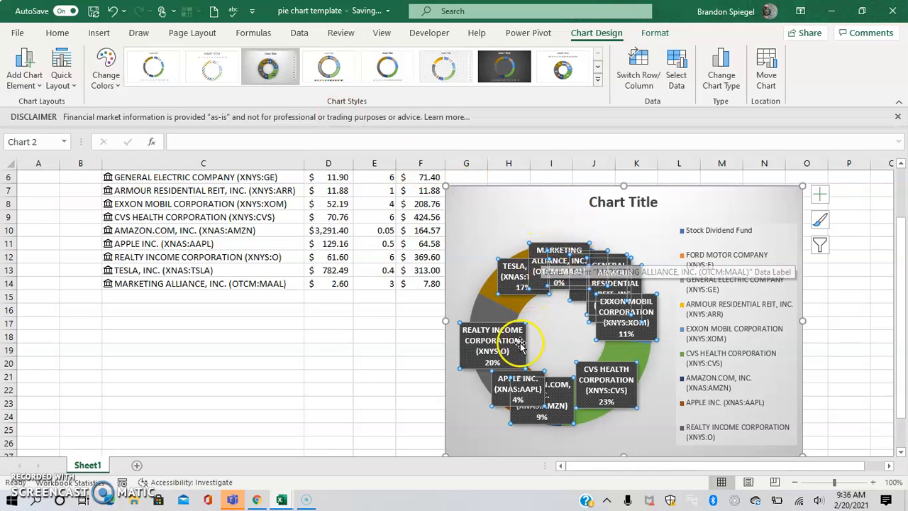
Delete the data labels and pull the Tesla slice out of the ring
key("Delete")
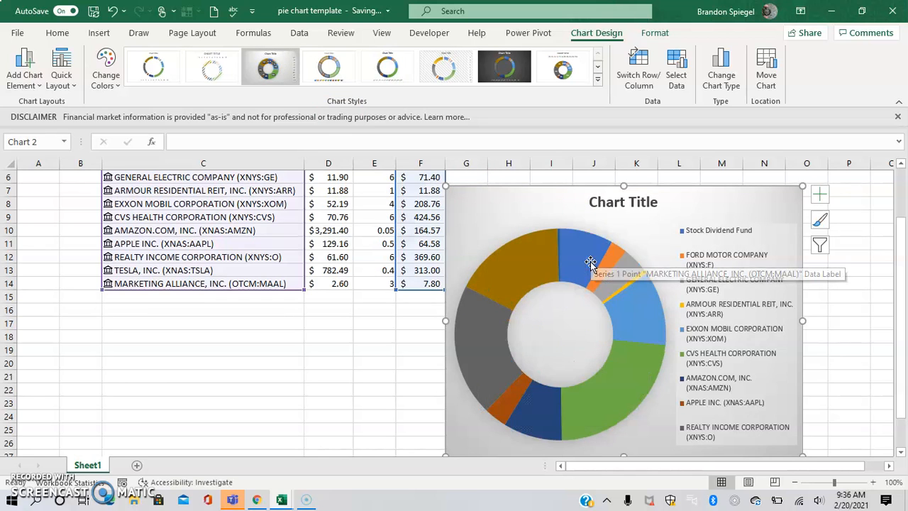
left_click(582, 239)
left_click(615, 266)
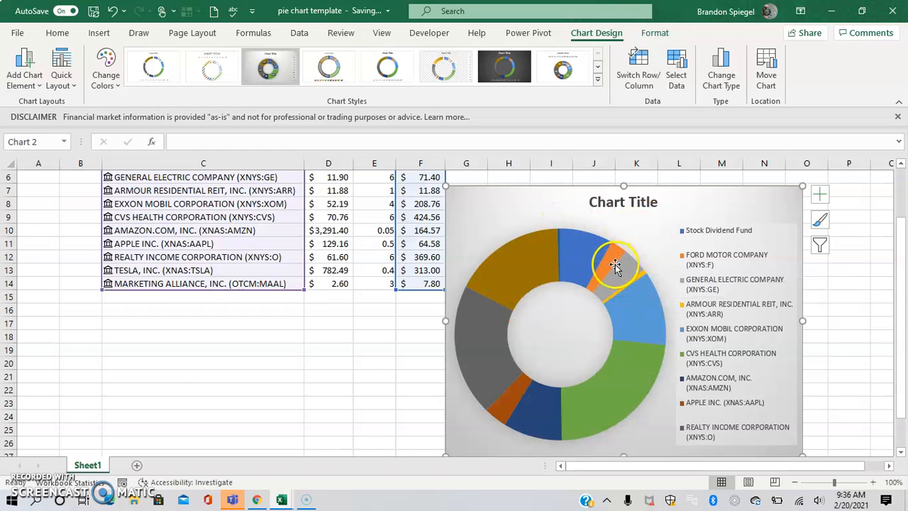
left_click(535, 256)
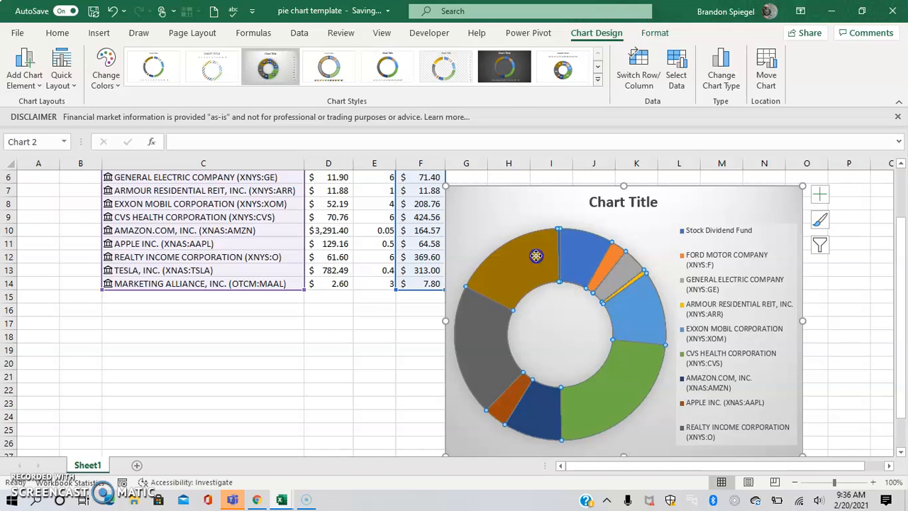
left_click_drag(535, 257, 524, 240)
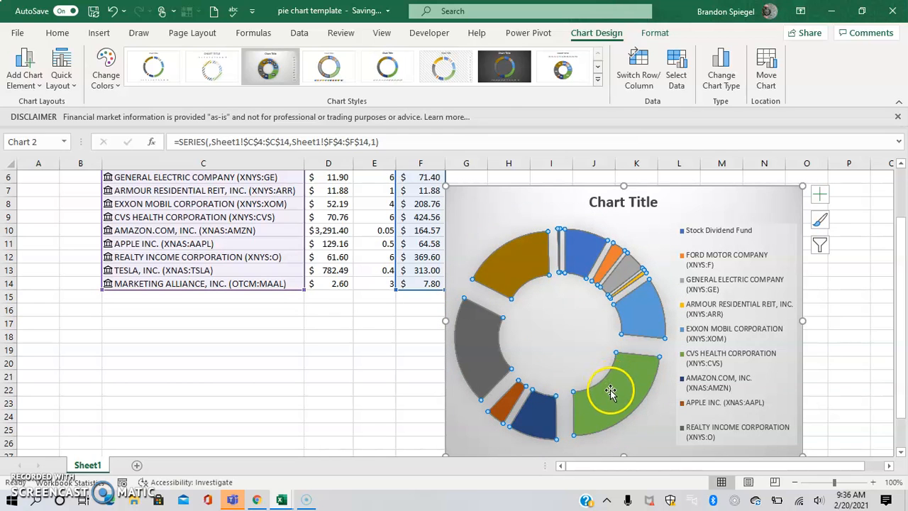
Pull the Stock Dividend, Amazon, CVS Health and Exxon slices outward, undoing an unwanted move
left_click(581, 257)
left_click_drag(582, 257, 589, 236)
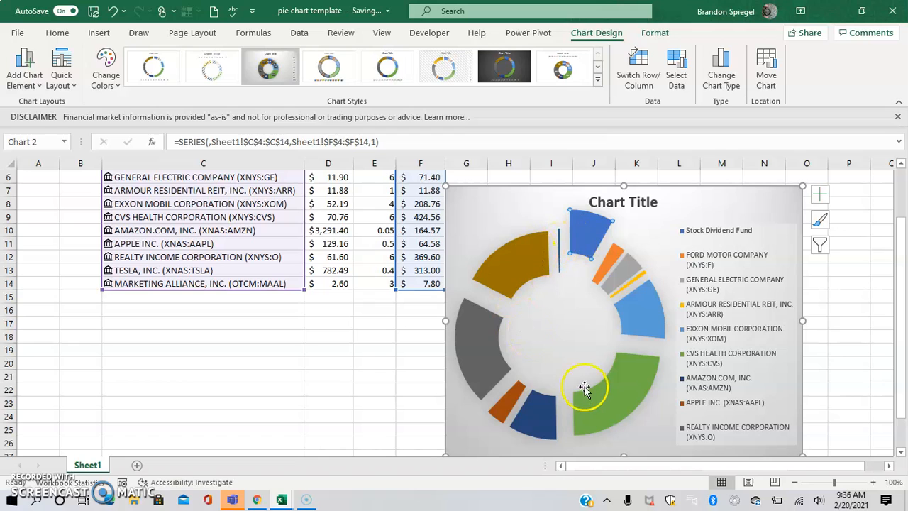
left_click_drag(542, 406, 533, 432)
left_click(483, 364)
left_click_drag(616, 381, 630, 409)
left_click_drag(623, 323, 581, 331)
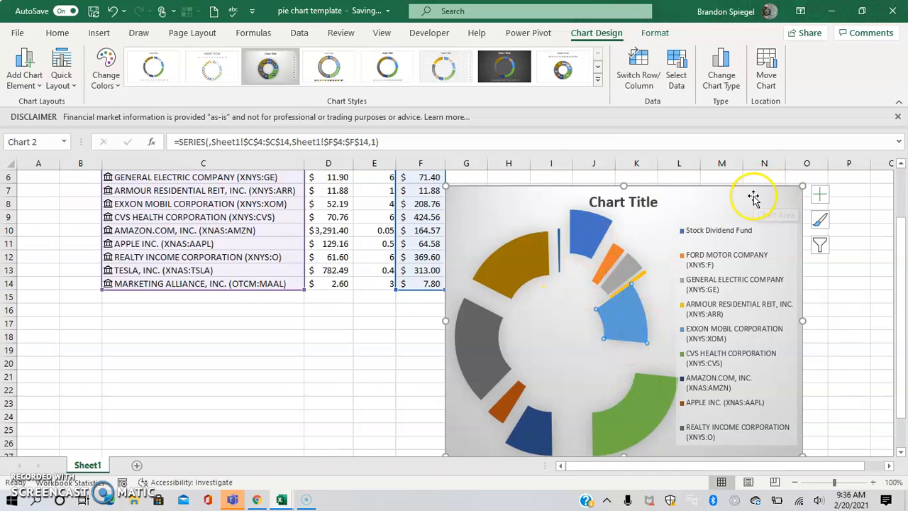
key("ctrl+z")
key("ctrl+z")
key("ctrl+z")
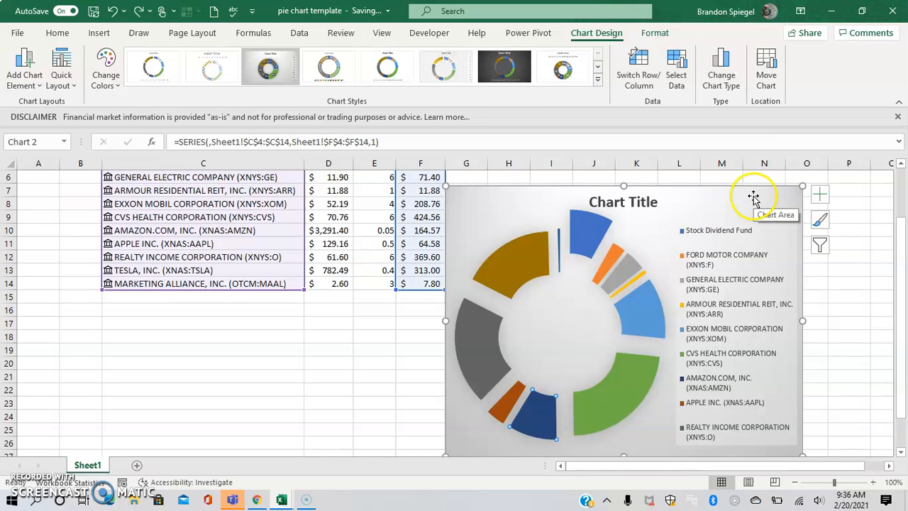
left_click(645, 306)
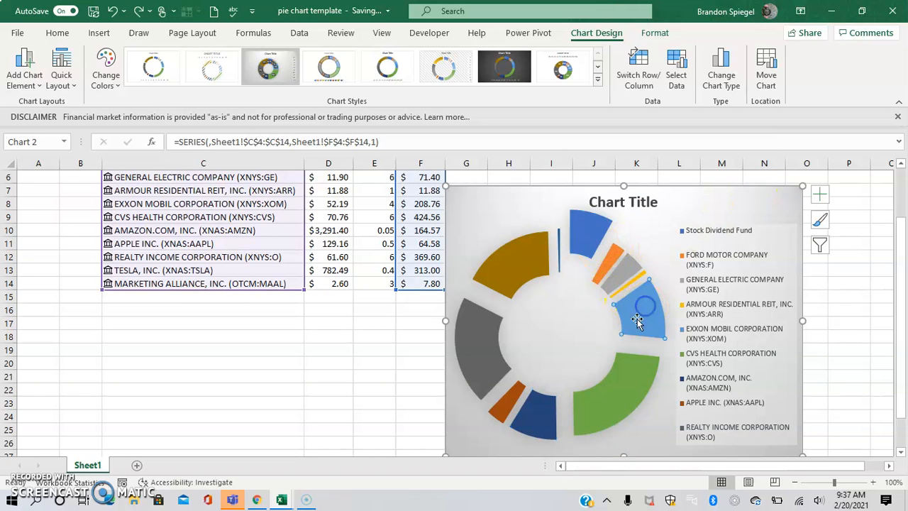
left_click_drag(901, 239, 900, 278)
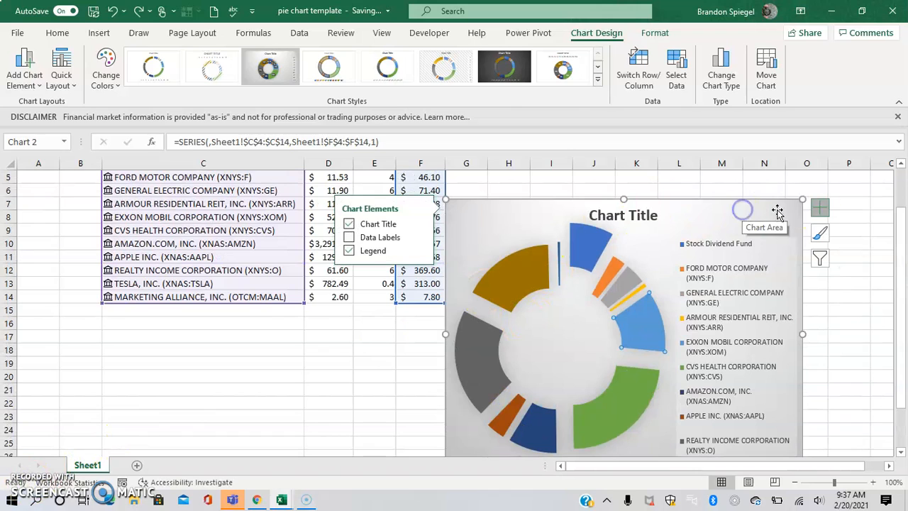
Turn on data labels so each slice shows its percentage, e.g. 23%, 20%, 17%
left_click(349, 238)
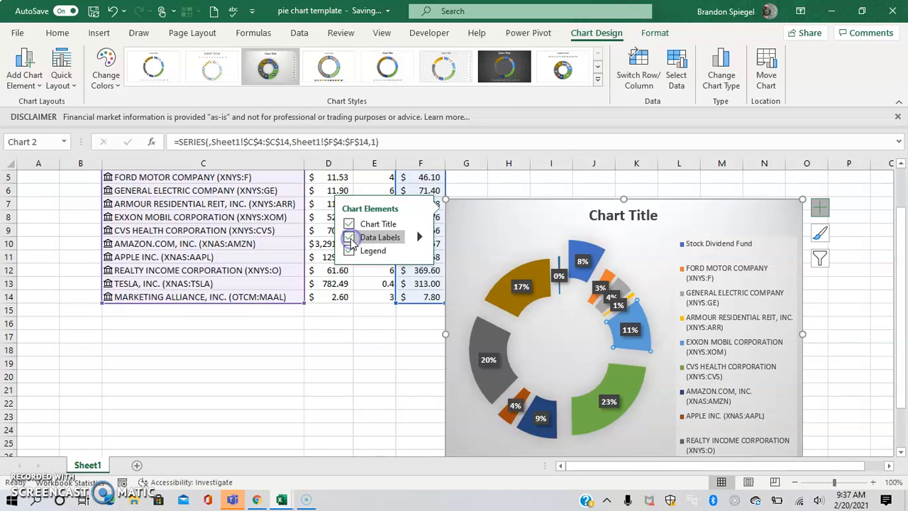
left_click(571, 266)
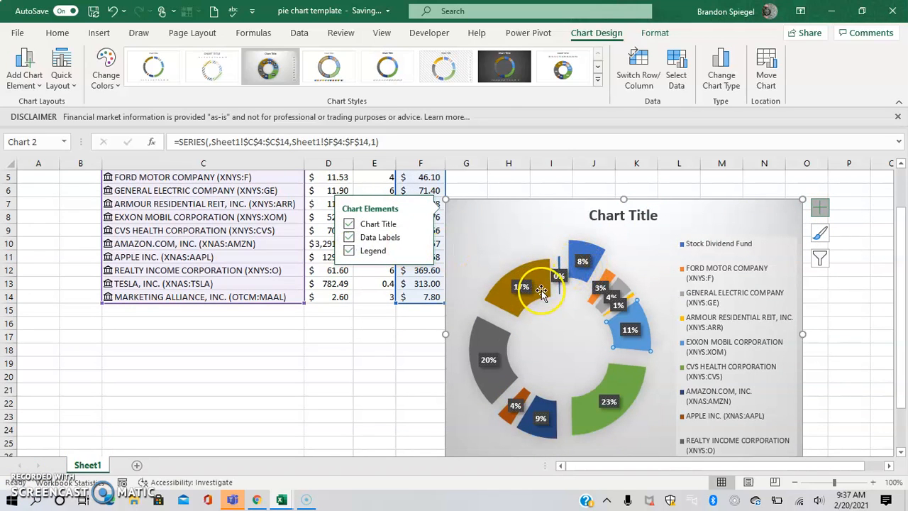
left_click(631, 379)
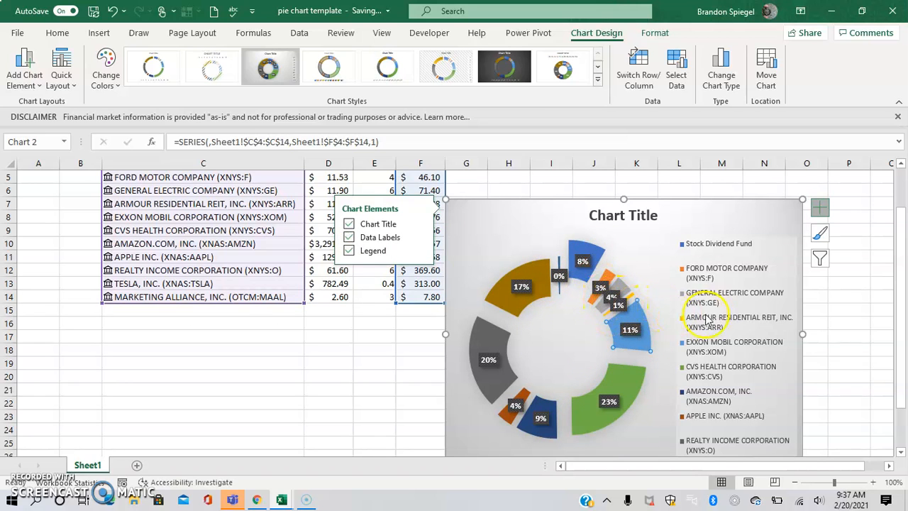
left_click(727, 310)
left_click_drag(905, 279, 898, 401)
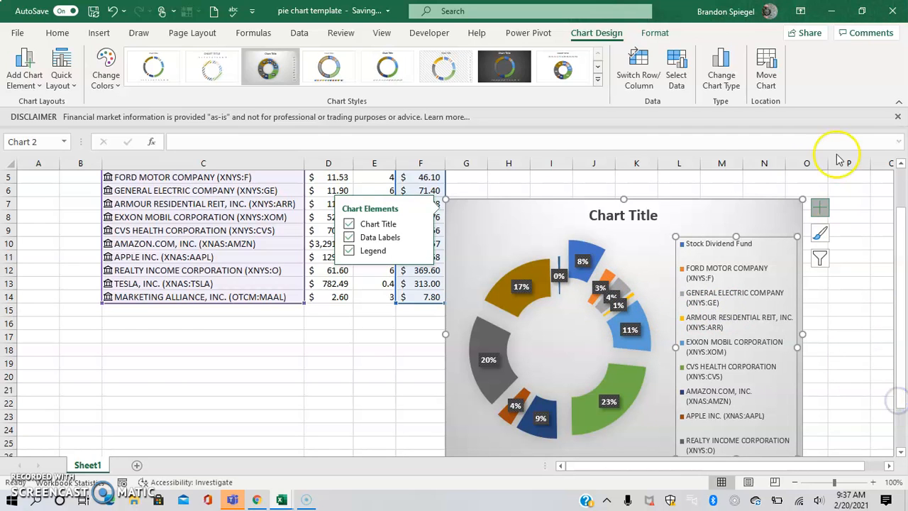
Nudge the chart up and set the legend font size to 8 pt
left_click_drag(724, 203, 721, 171)
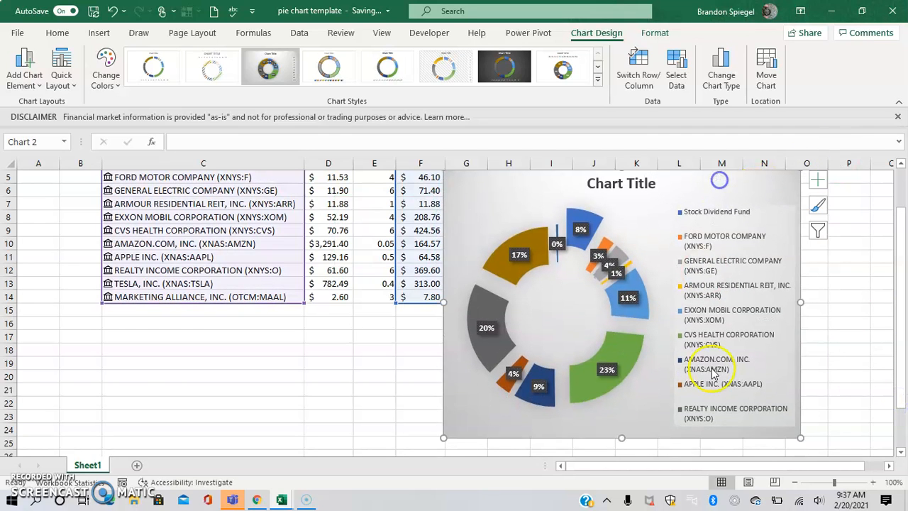
left_click(725, 417)
left_click_drag(719, 420, 713, 384)
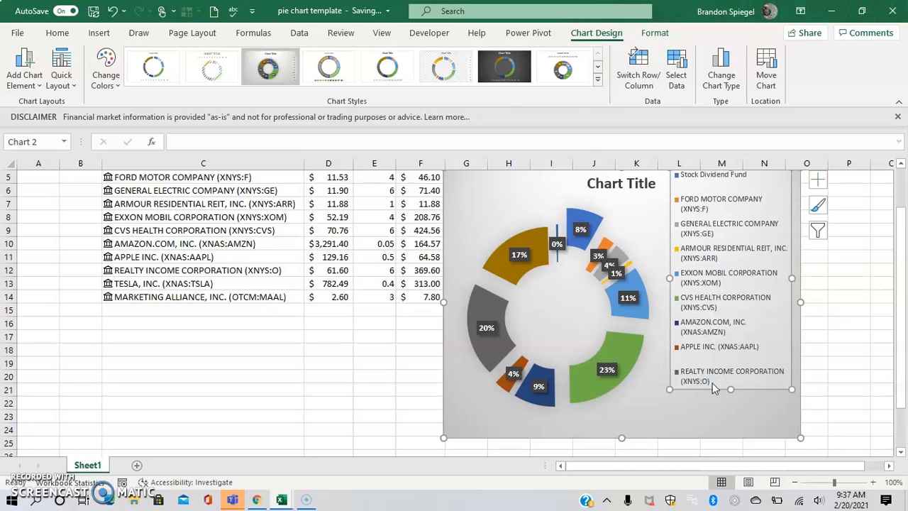
key("ctrl+z")
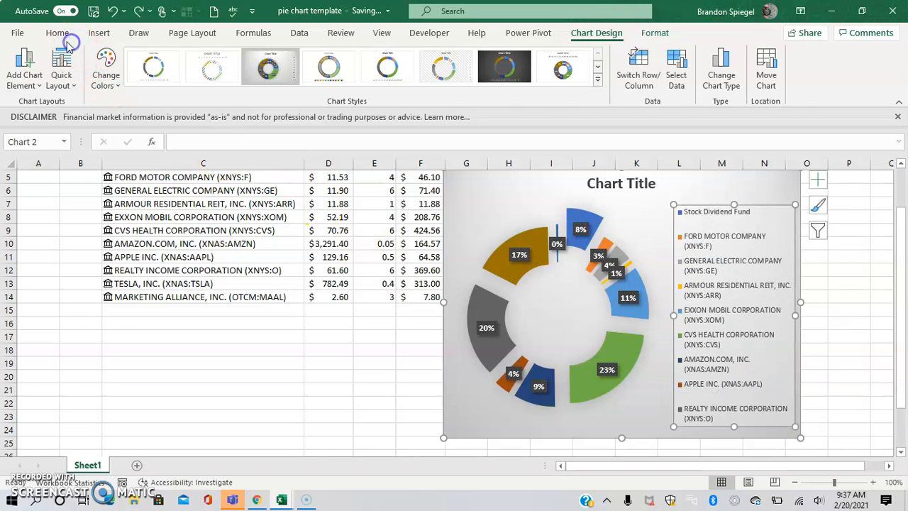
left_click(58, 33)
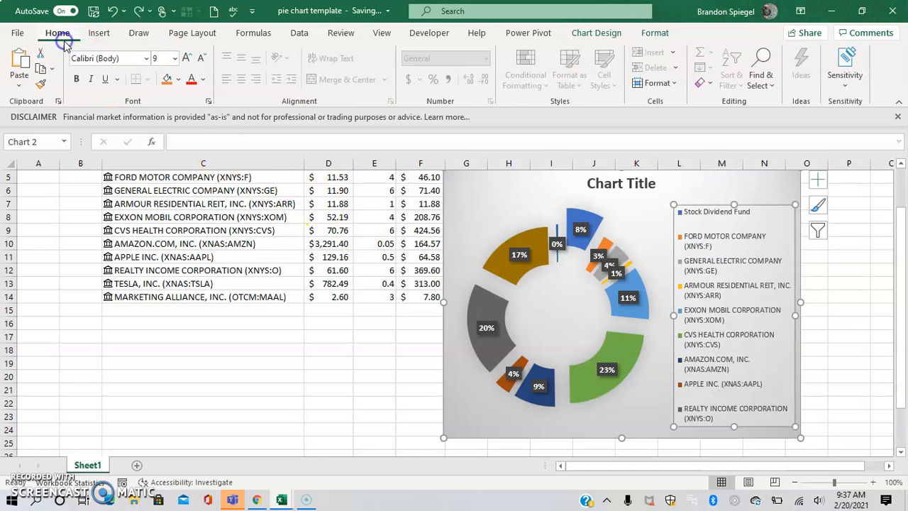
left_click(157, 58)
type("7")
key("Return")
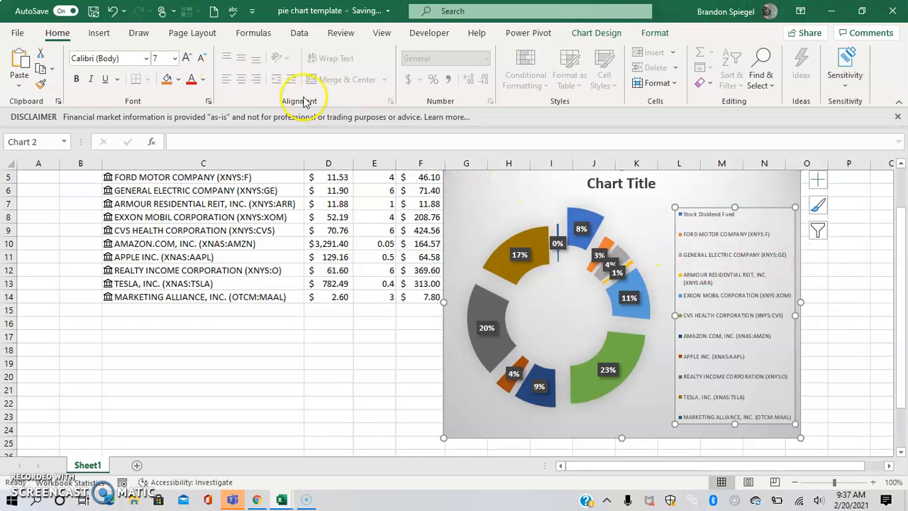
left_click(164, 58)
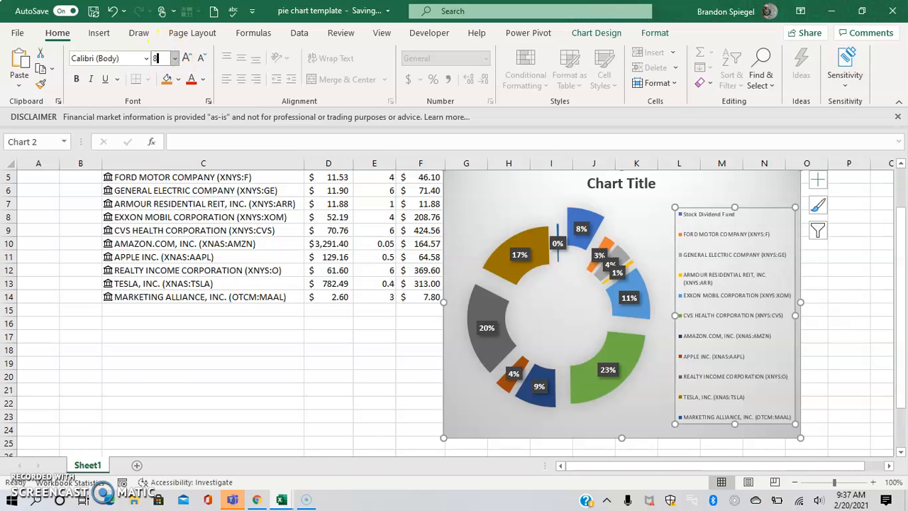
type("8")
key("Return")
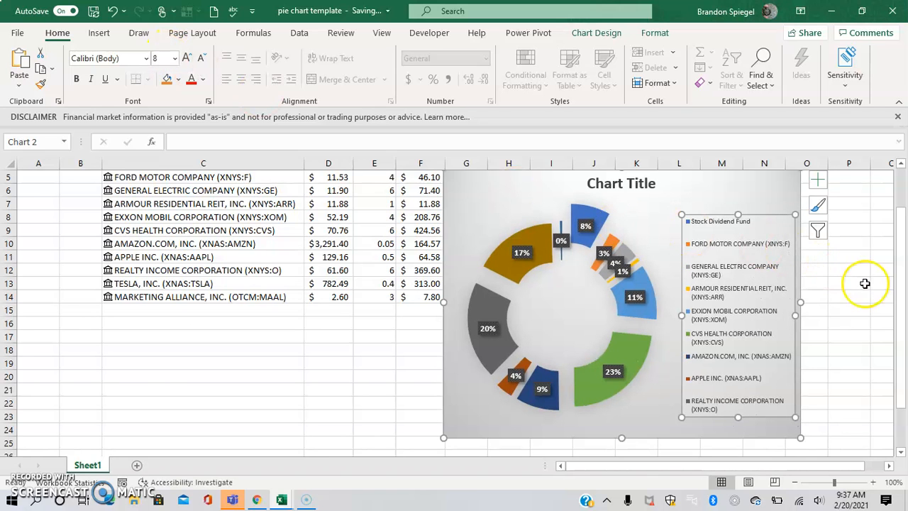
Widen the chart leftward toward column D and enlarge the doughnut plot area
left_click_drag(899, 284, 898, 273)
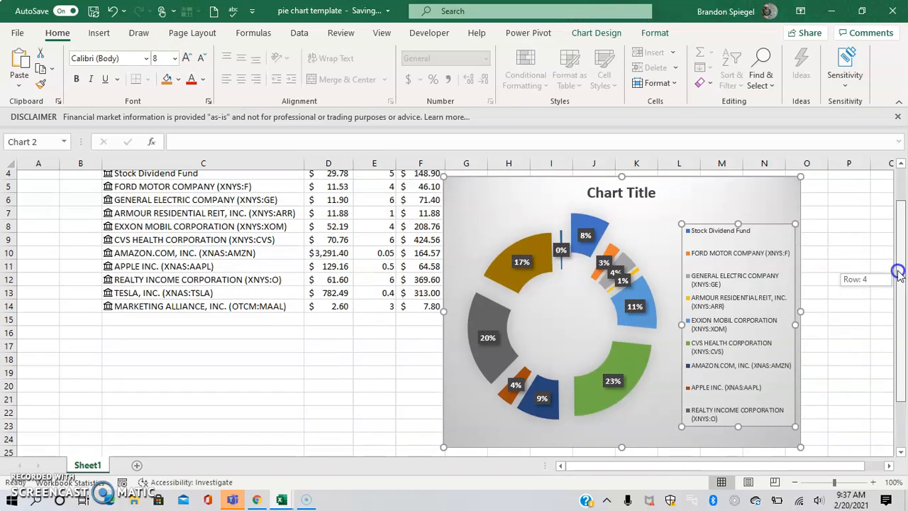
left_click_drag(443, 316, 331, 293)
left_click(427, 305)
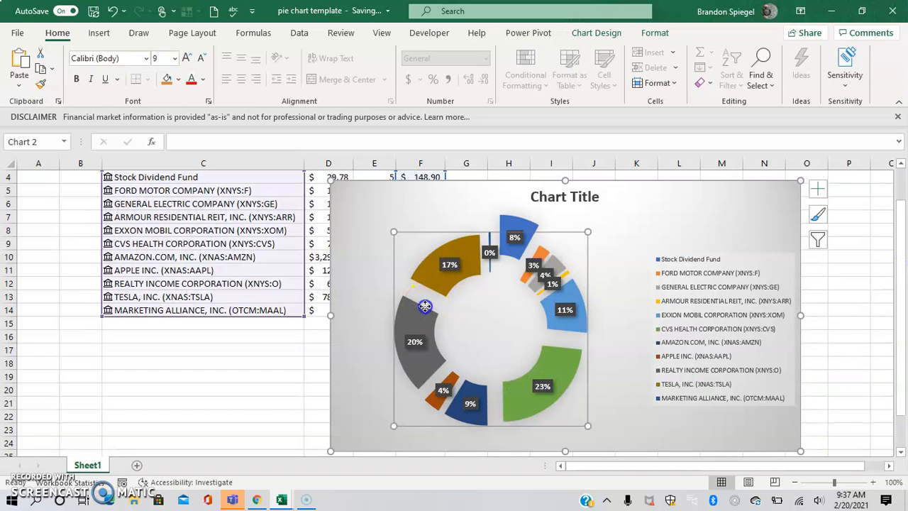
left_click_drag(403, 307, 403, 307)
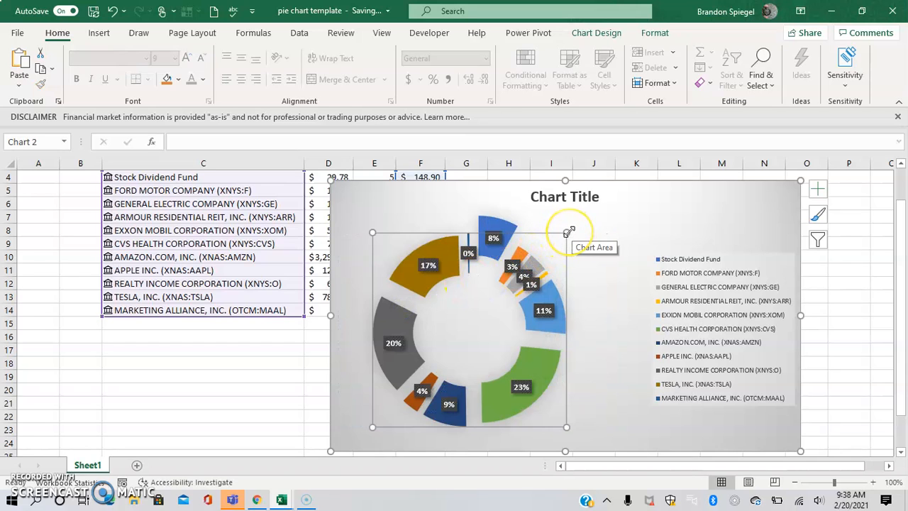
left_click_drag(570, 231, 587, 215)
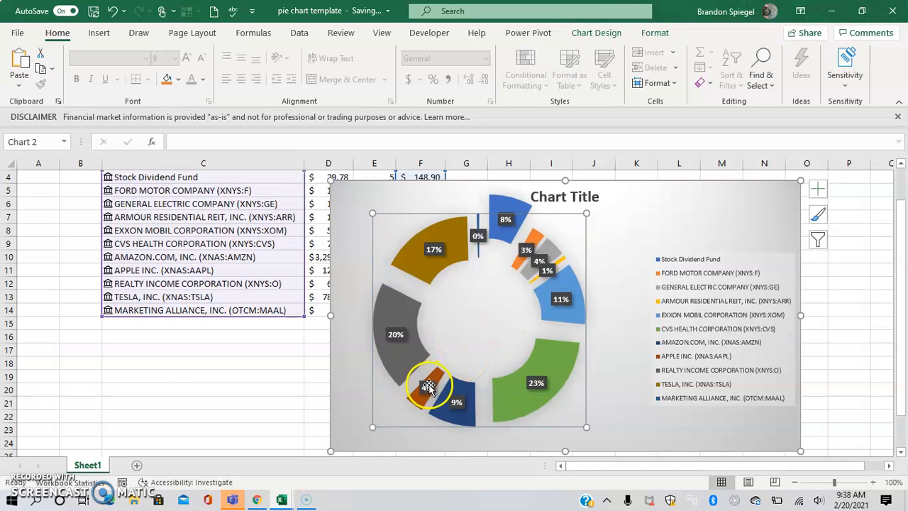
left_click_drag(369, 426, 355, 440)
Shrink the legend box from its top-left corner
left_click(720, 307)
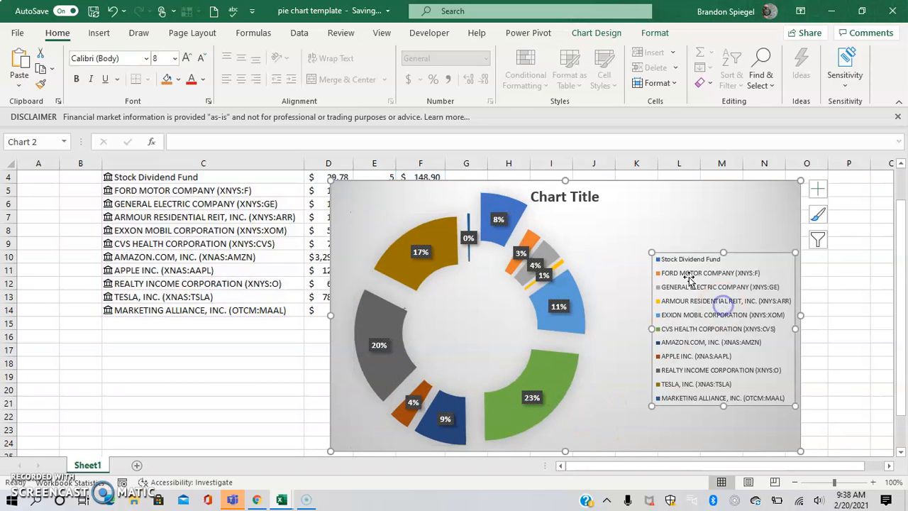
left_click_drag(651, 250, 696, 264)
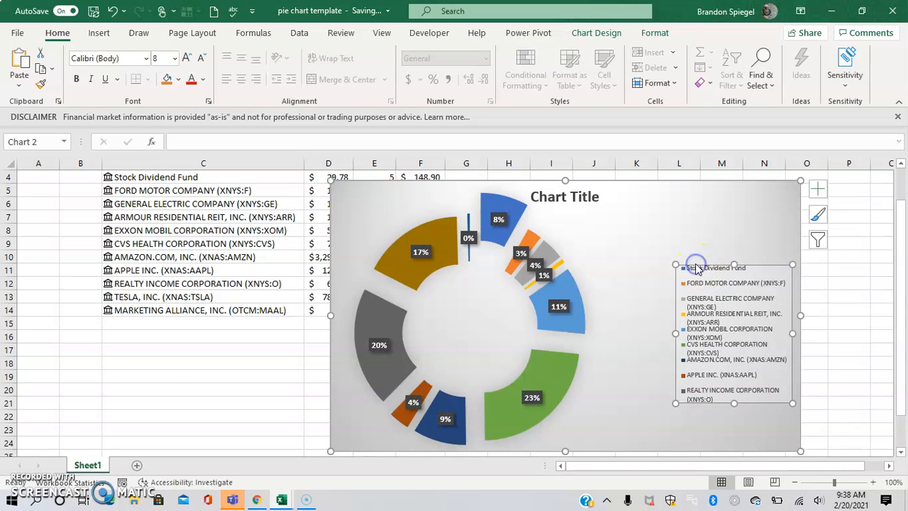
left_click(23, 476)
left_click(648, 183)
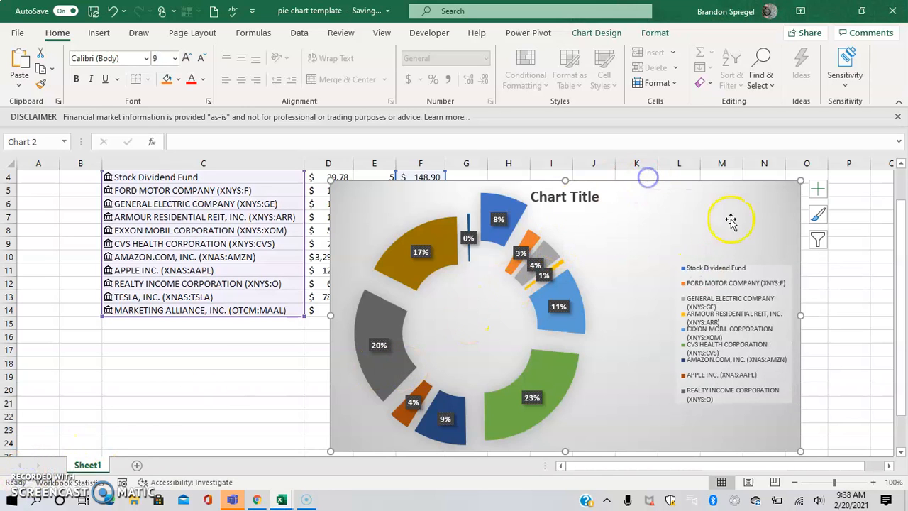
left_click(818, 240)
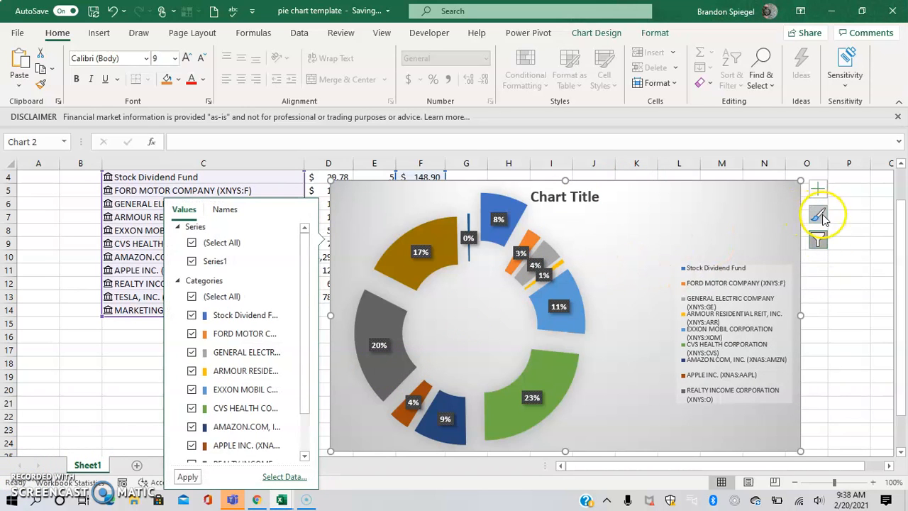
Preview blue, orange and green colour palettes on the doughnut chart
left_click(818, 214)
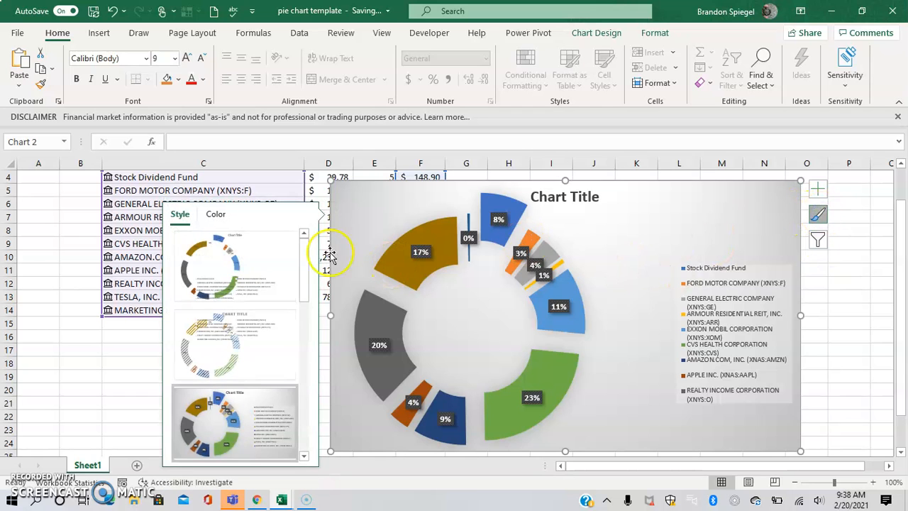
left_click(216, 214)
left_click(229, 274)
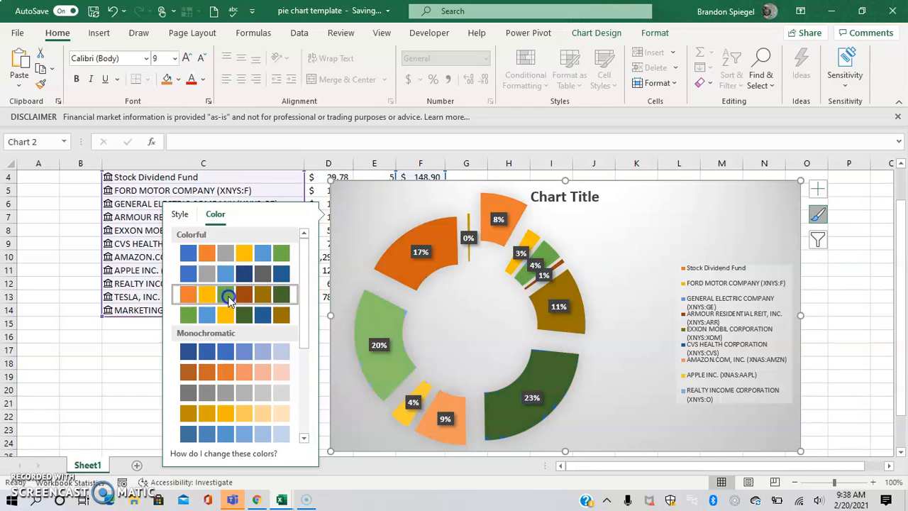
left_click(242, 348)
left_click(244, 372)
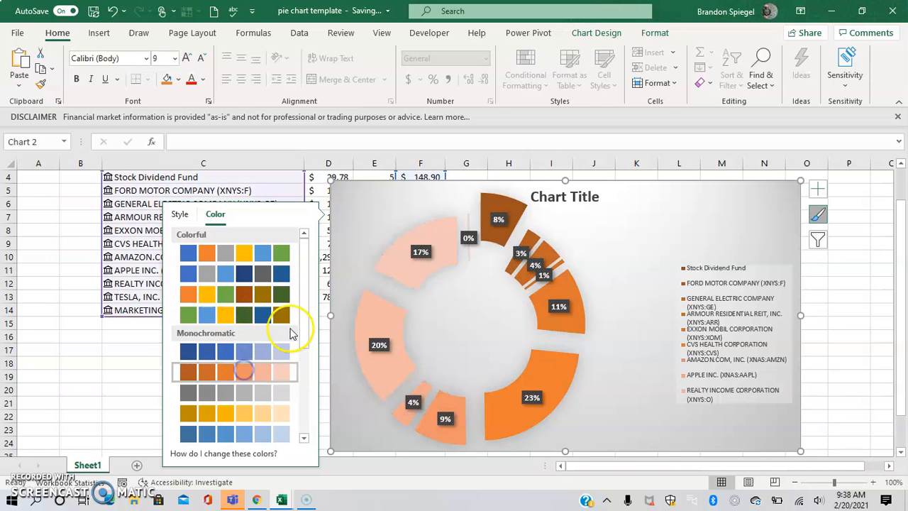
left_click_drag(300, 325, 300, 390)
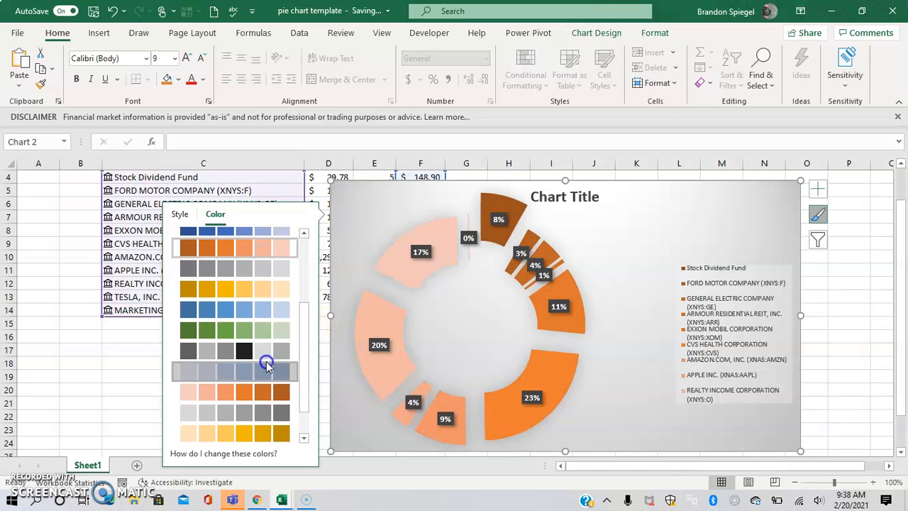
left_click(264, 370)
left_click(263, 333)
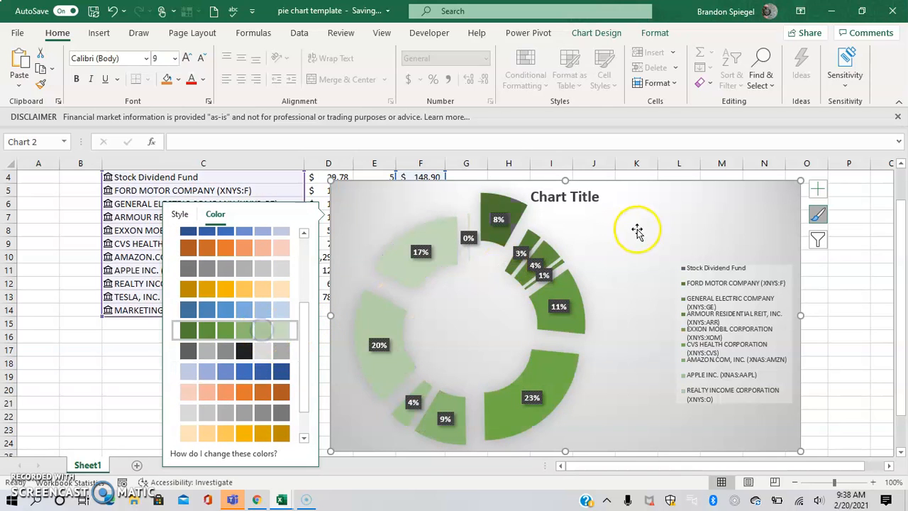
Toggle Switch Row/Column several times, ending with one slice per stock
left_click(596, 32)
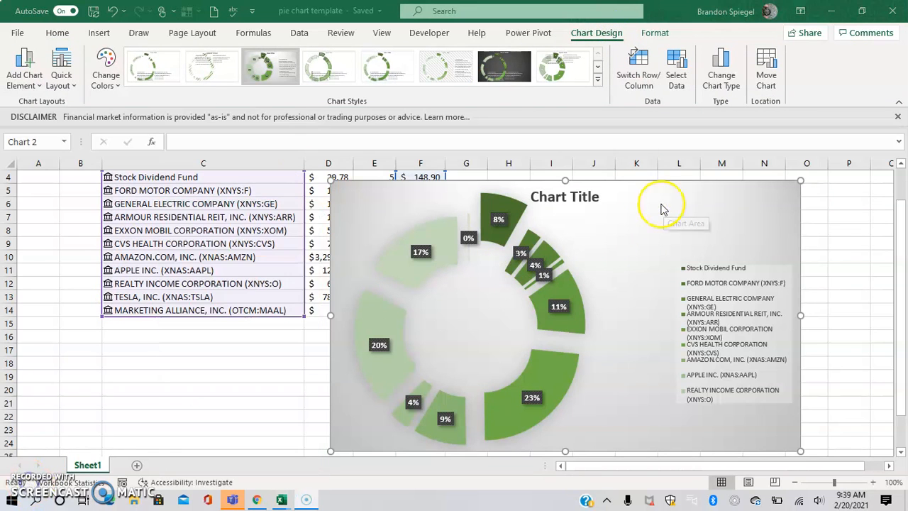
left_click(661, 205)
left_click(676, 65)
left_click(641, 71)
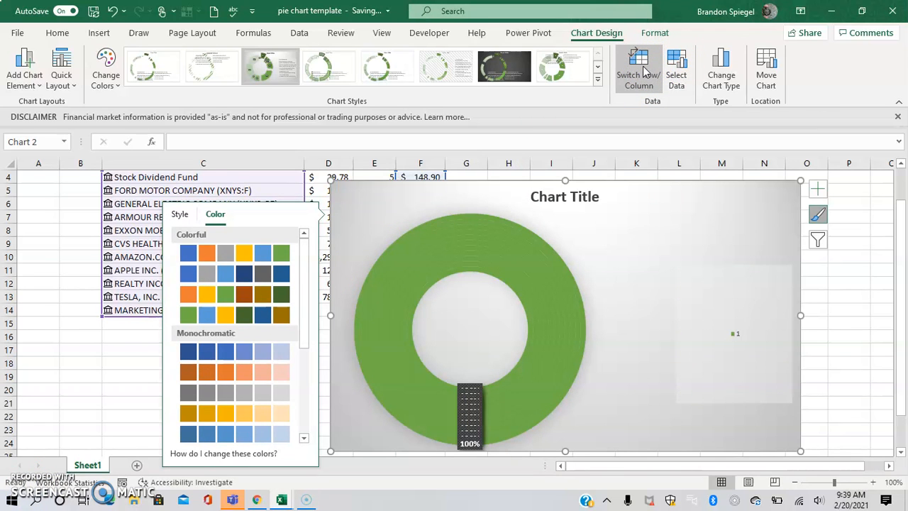
left_click(641, 71)
left_click(641, 71)
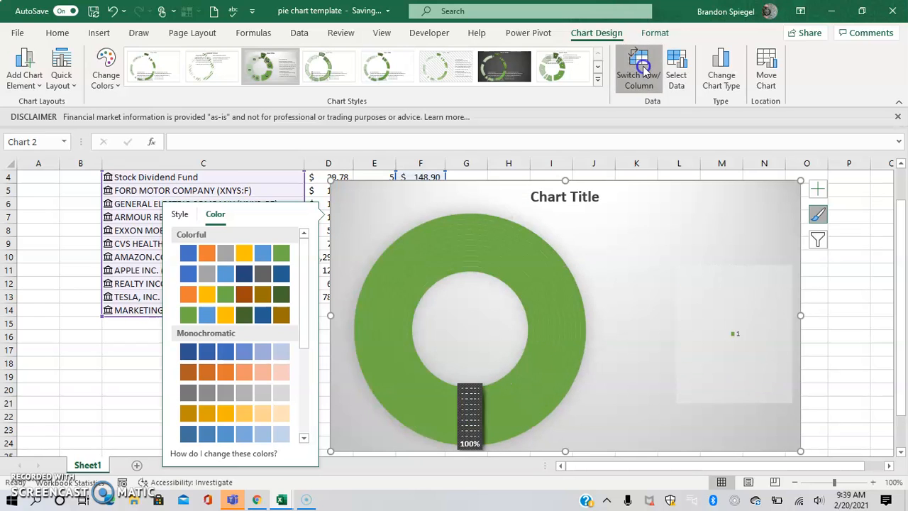
left_click(641, 71)
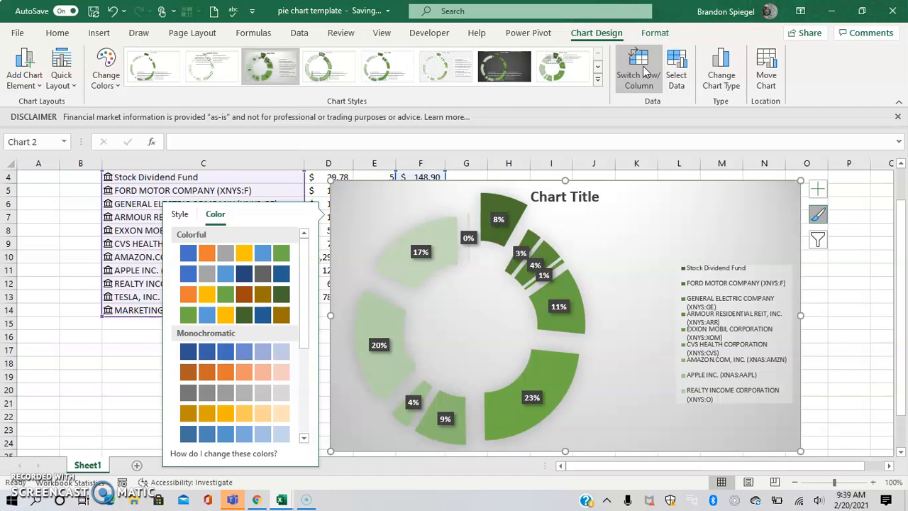
left_click(641, 71)
left_click(641, 71)
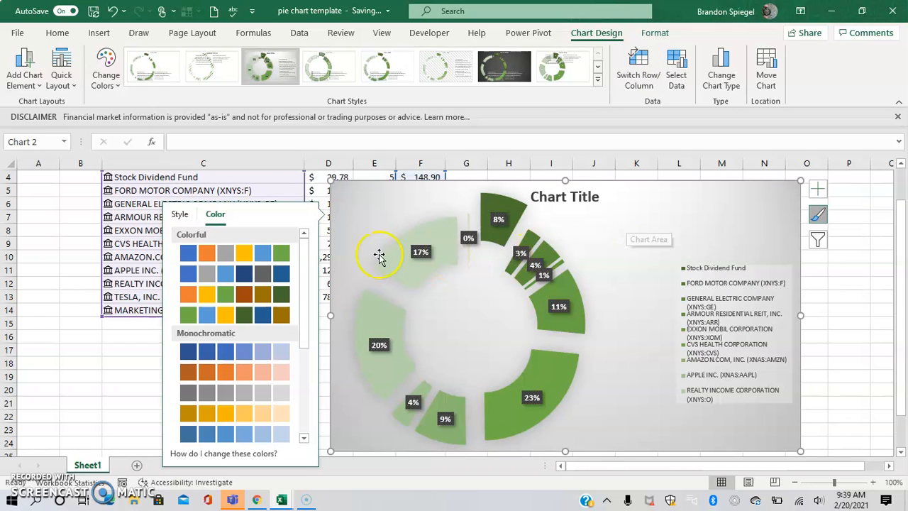
Apply the blue-and-grey Colorful palette and move the chart down and right
left_click(263, 254)
left_click(257, 274)
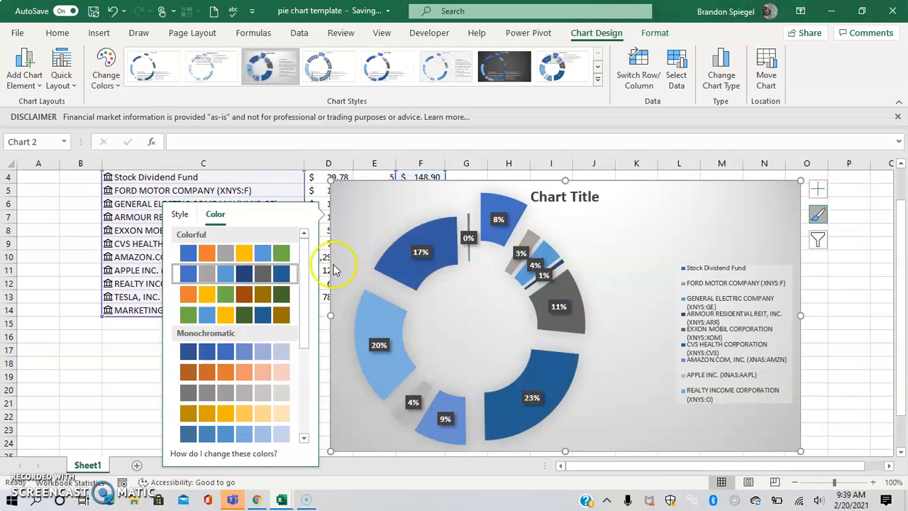
left_click_drag(744, 205, 851, 262)
key("Escape")
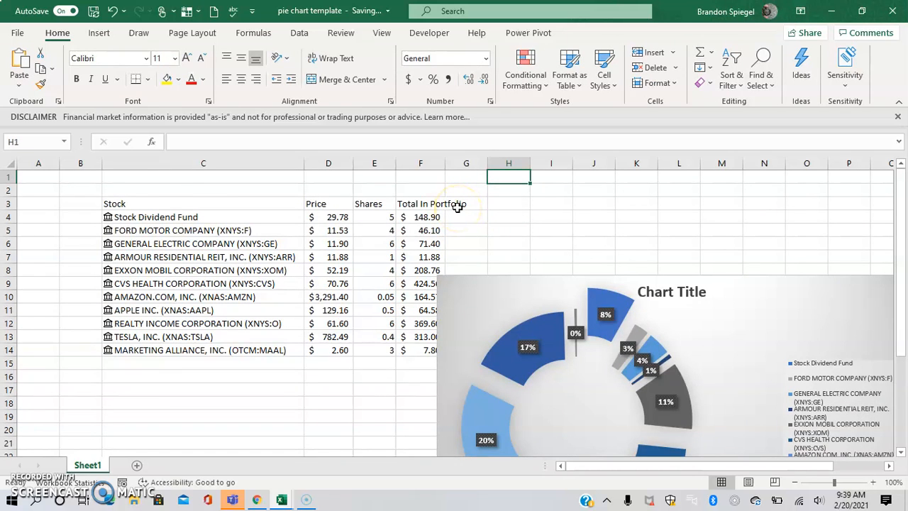
Enter 'Stock Portfolio' in cell I2
key("Down")
key("Right")
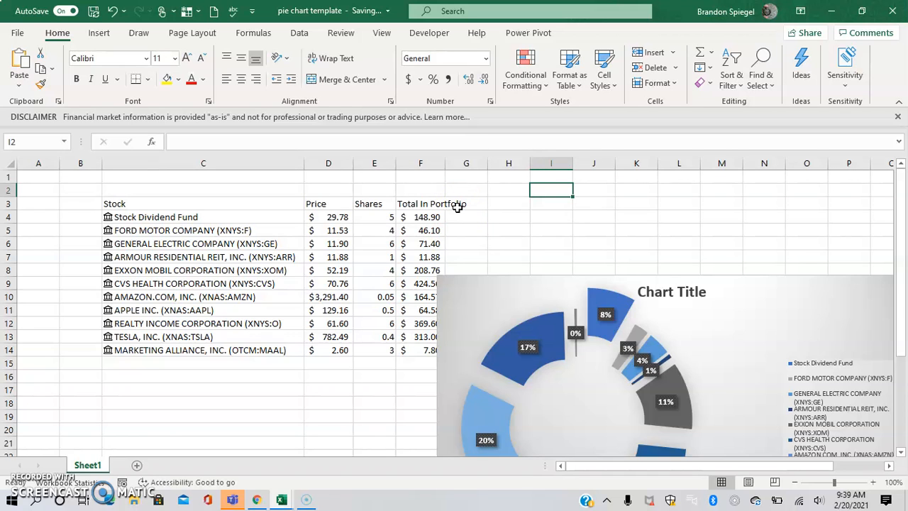
type("Stock Portfolio")
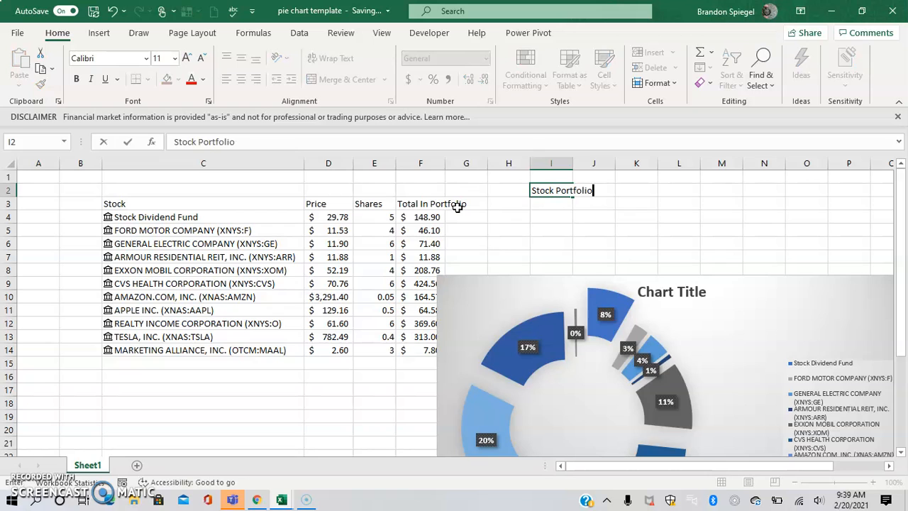
key("Return")
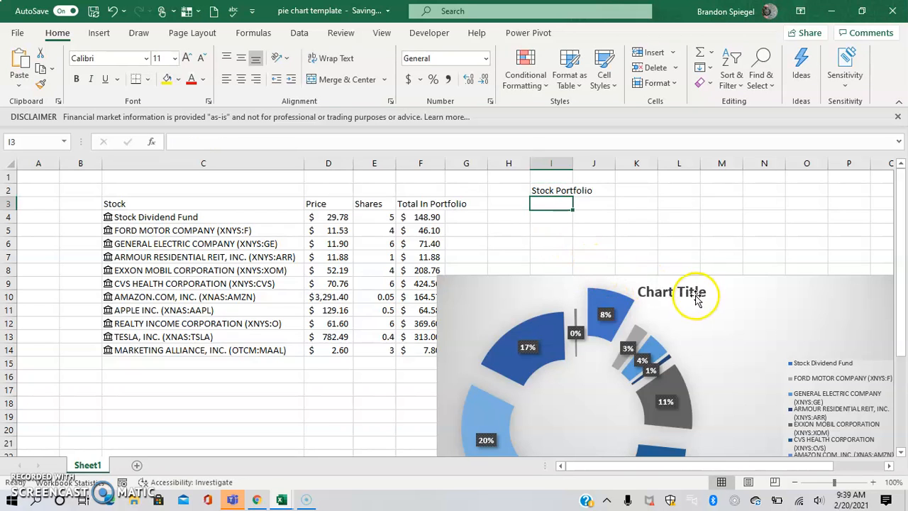
Link the chart title to cell I2 with =I2 and shift it slightly right
left_click(659, 287)
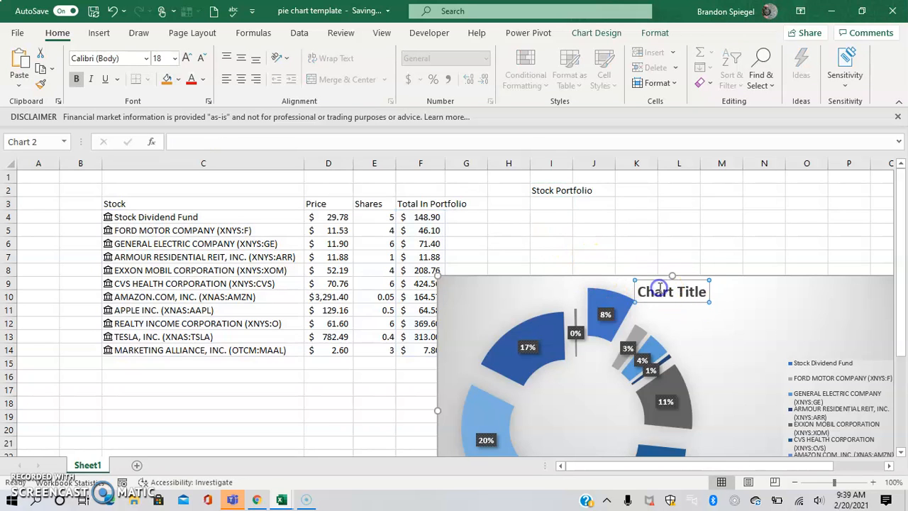
left_click(284, 138)
type("=")
left_click(541, 190)
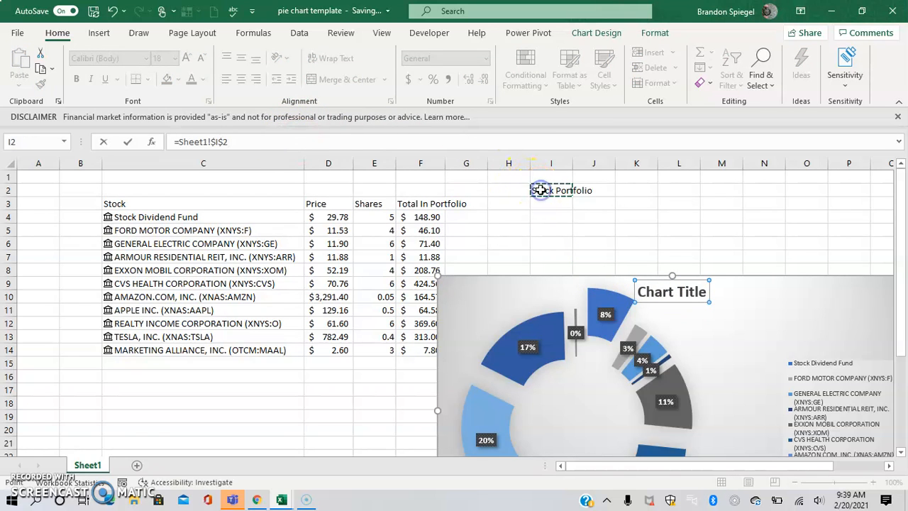
key("Return")
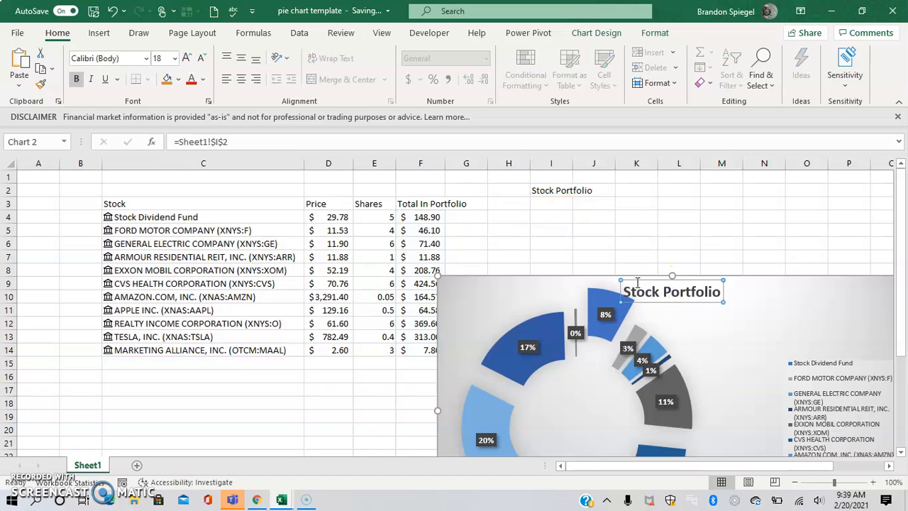
left_click_drag(631, 282, 668, 283)
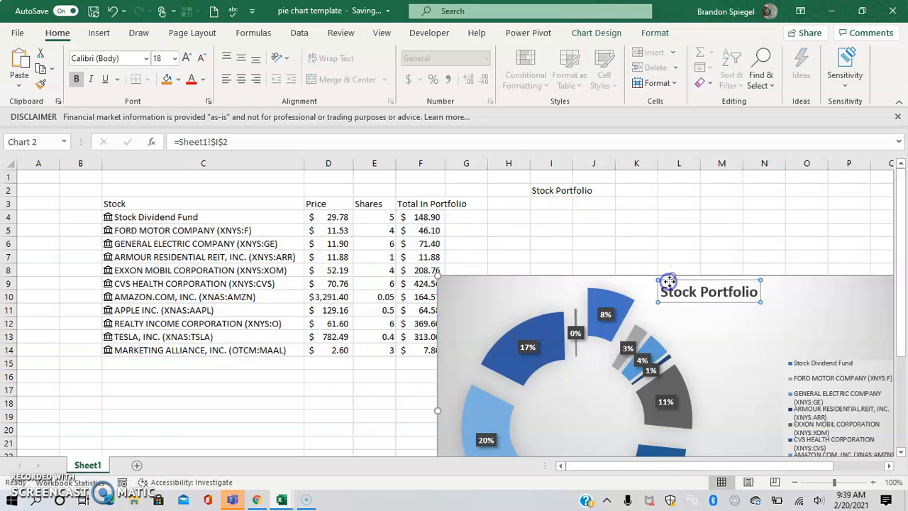
left_click(559, 224)
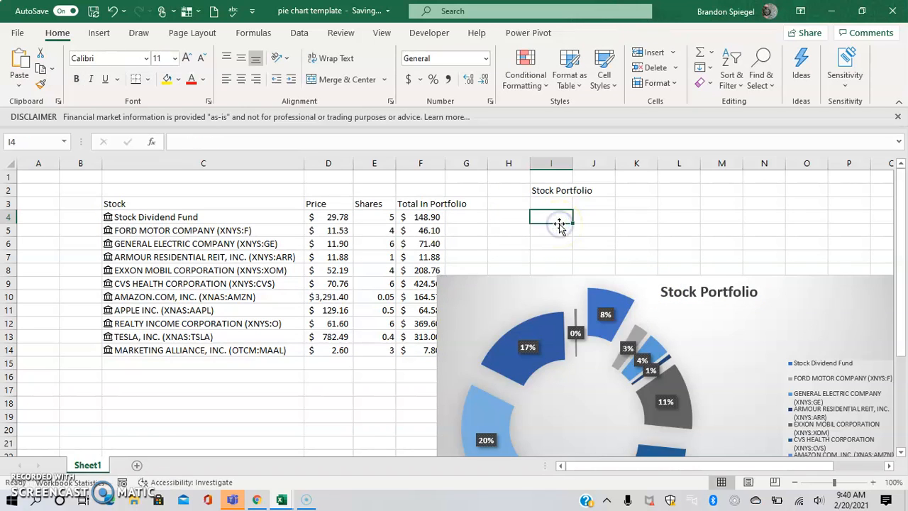
Test the title link by entering 'Cool' in I2, then restoring 'Stock Portfolio'
key("Up")
key("Up")
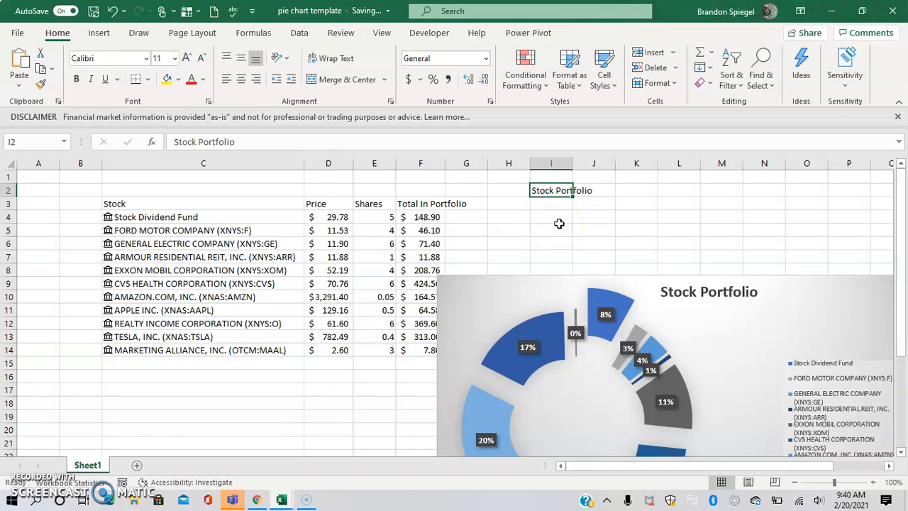
type("Cool")
key("Return")
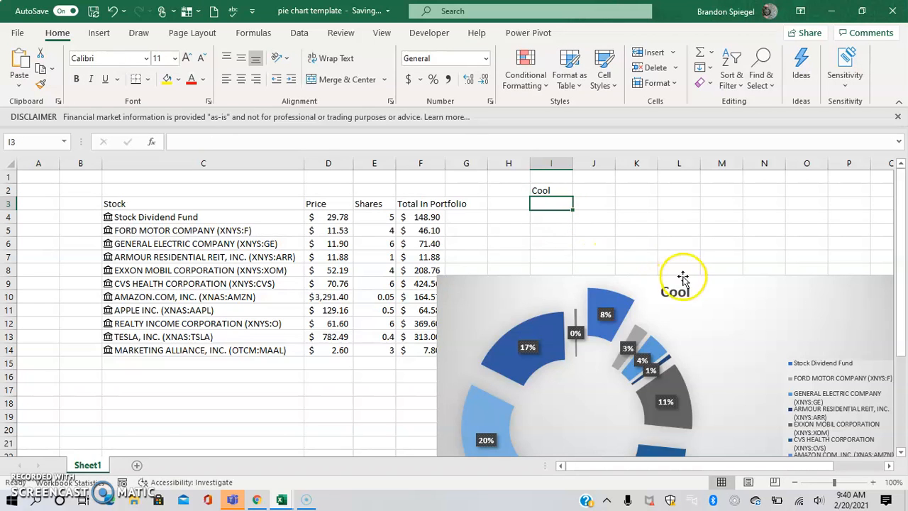
left_click(545, 189)
type("Stock Po")
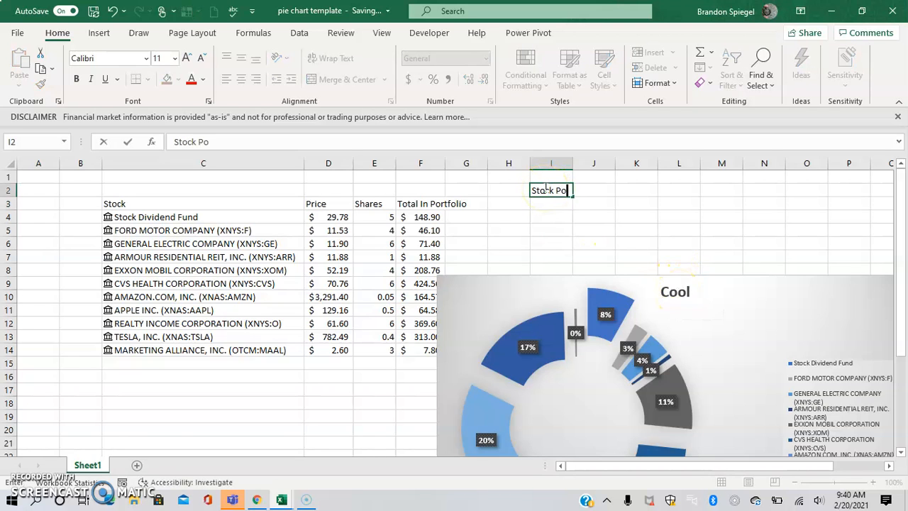
type("rtfolio")
key("Return")
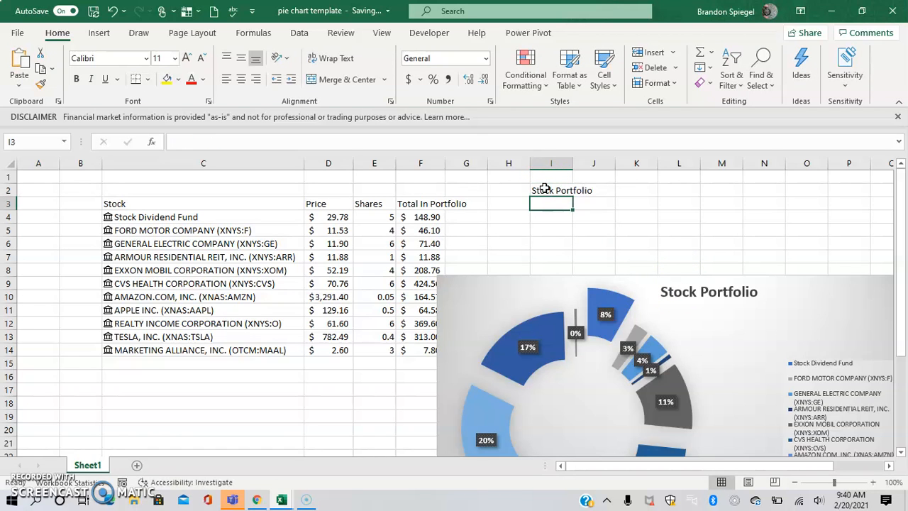
Change I2 to 'Awesome Stock Portfolio' so the chart title updates
left_click(544, 188)
key("F2")
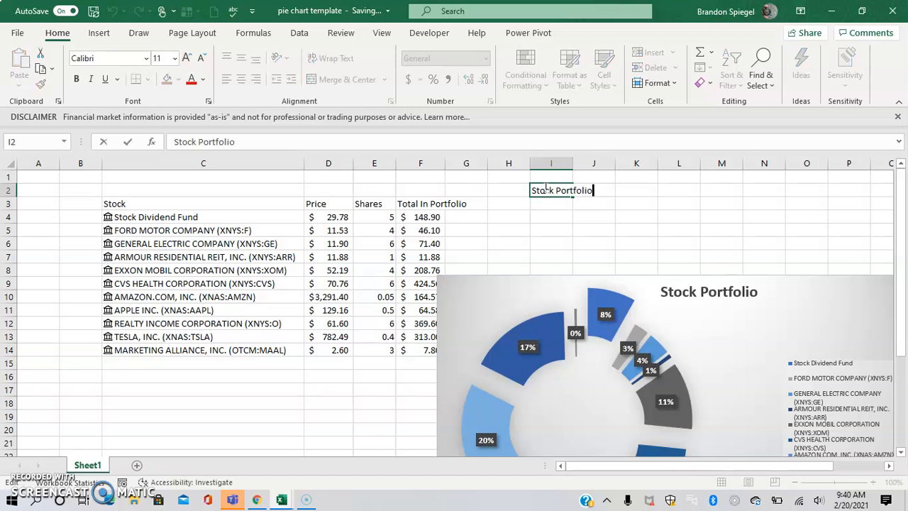
key("alt")
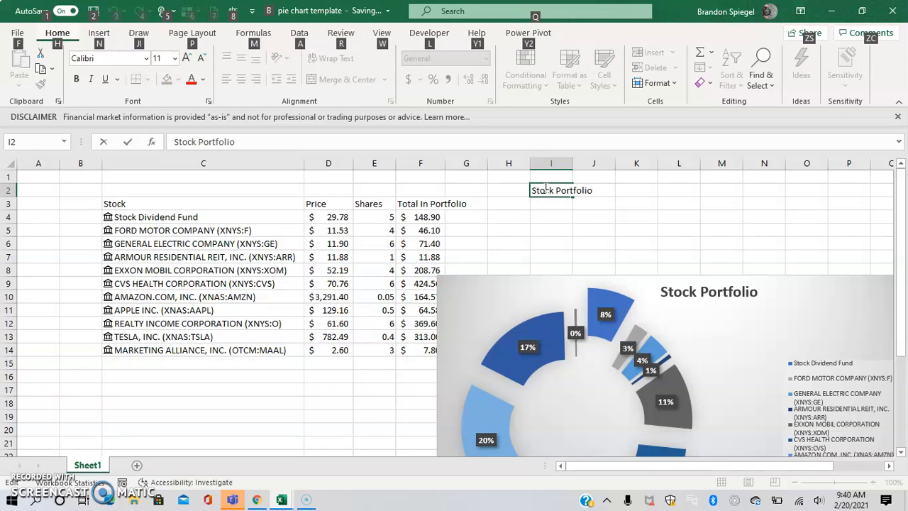
key("Escape")
key("Escape")
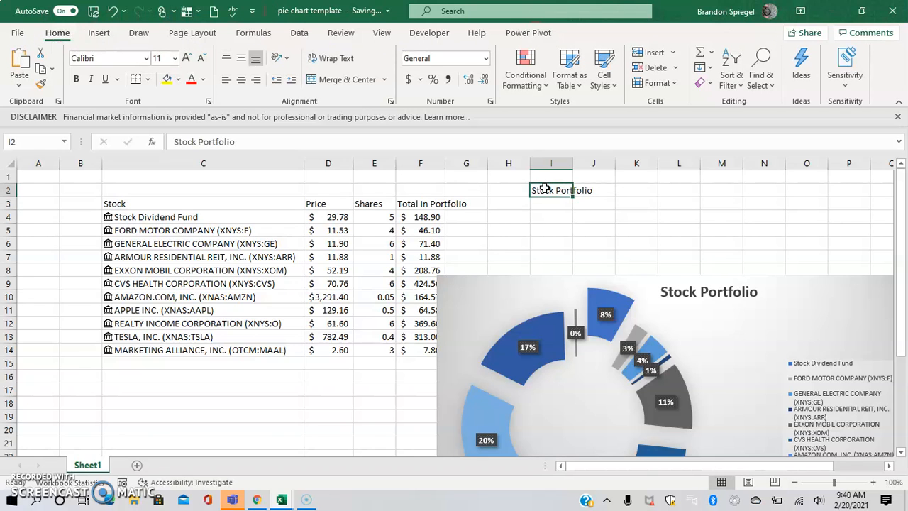
type("AWesome Stock P")
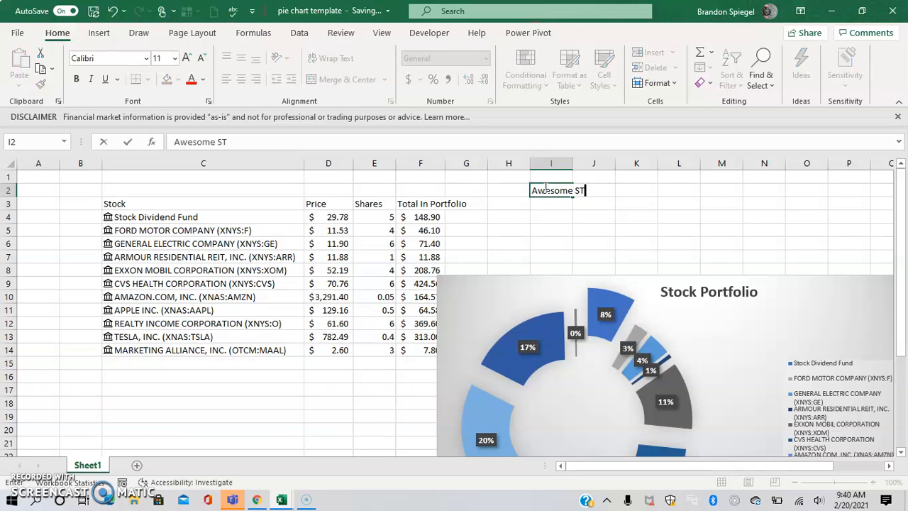
key("Caps_Lock")
key("Caps_Lock")
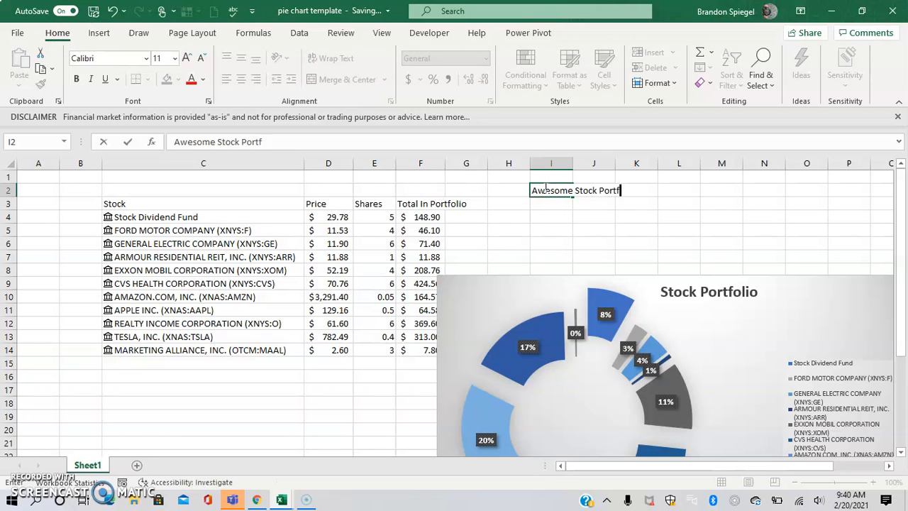
key("Return")
key("Right")
key("Right")
key("Right")
key("Right")
key("Right")
key("Right")
key("Right")
key("Right")
key("Right")
key("Right")
key("Right")
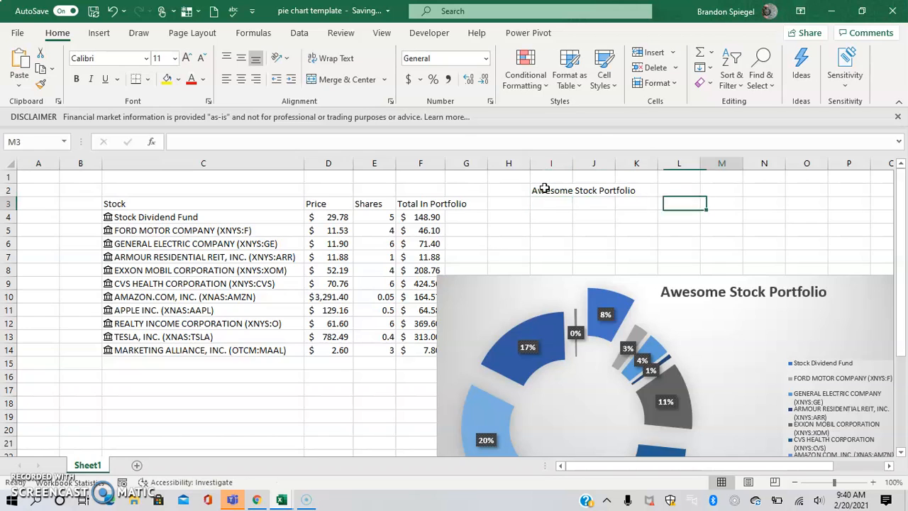
key("Down")
key("Down")
key("Down")
key("Down")
key("Down")
key("Down")
key("Down")
key("Down")
key("Down")
key("Down")
key("Down")
key("Down")
key("Down")
key("Down")
key("Down")
key("Down")
key("Down")
key("Down")
key("Down")
key("Down")
key("Down")
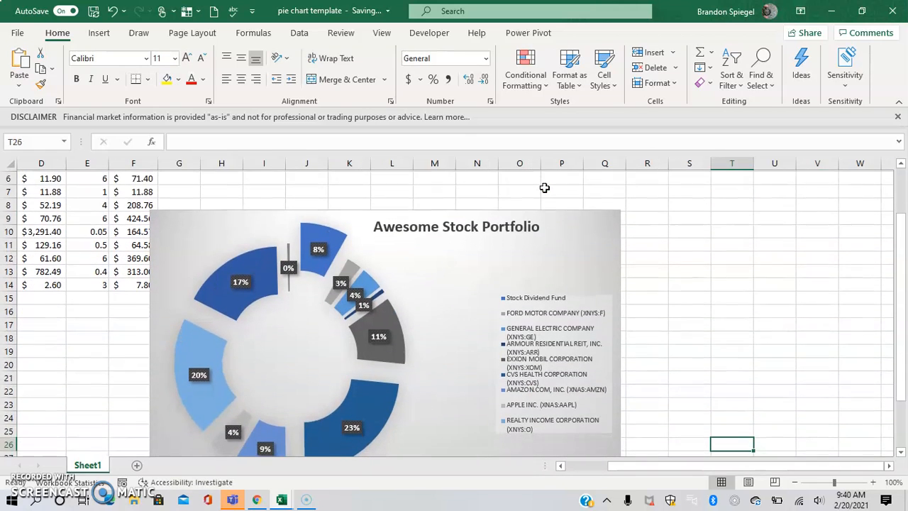
Select the chart title and open Format Chart Title, keeping the title at its original position
left_click(545, 187)
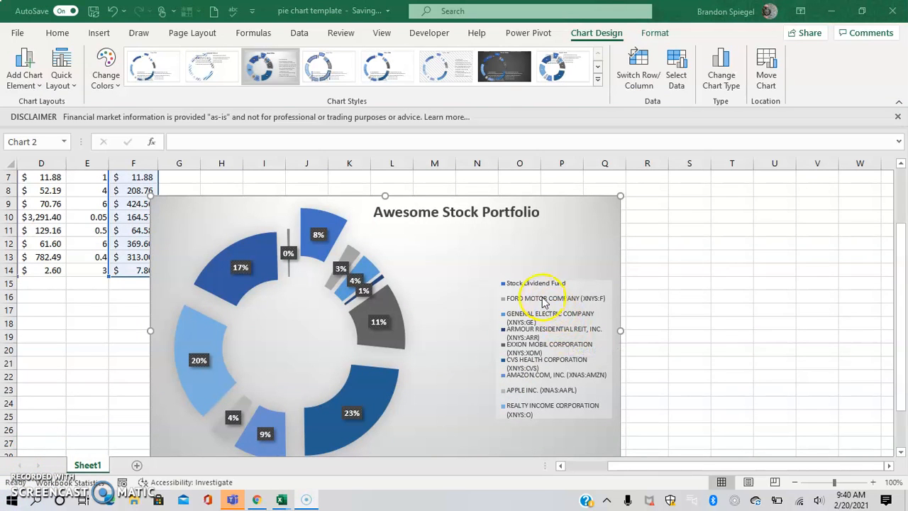
left_click(500, 223)
left_click(500, 222)
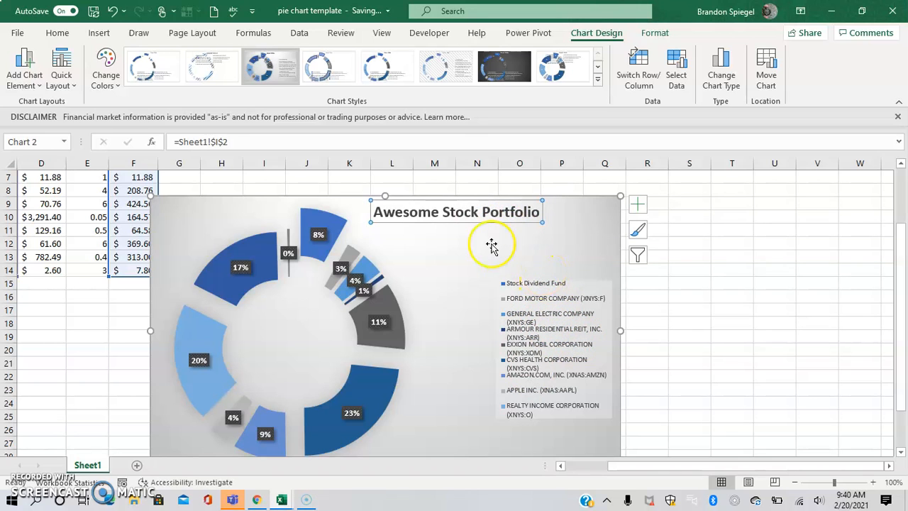
left_click_drag(366, 205, 490, 212)
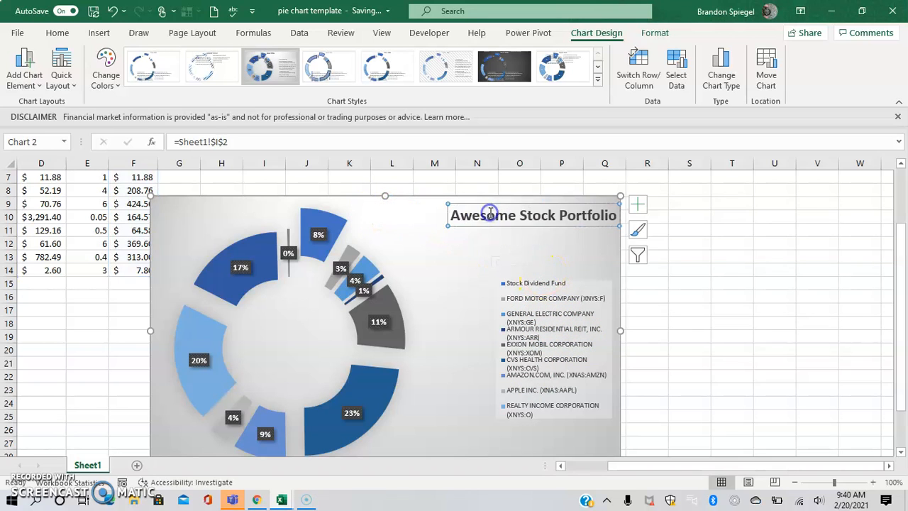
key("ctrl+z")
double_click(422, 210)
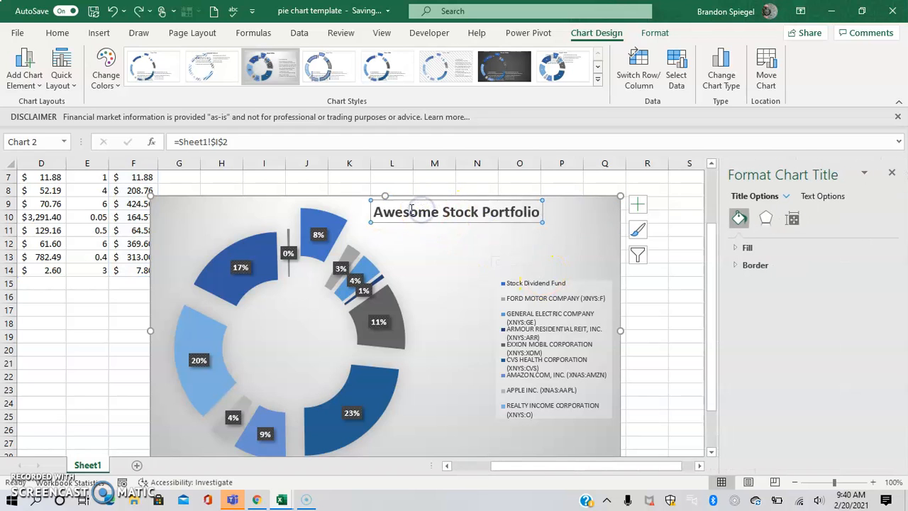
left_click_drag(371, 209, 426, 209)
key("ctrl+z")
Set the 'Awesome Stock Portfolio' title to 15 pt bold text
left_click(57, 33)
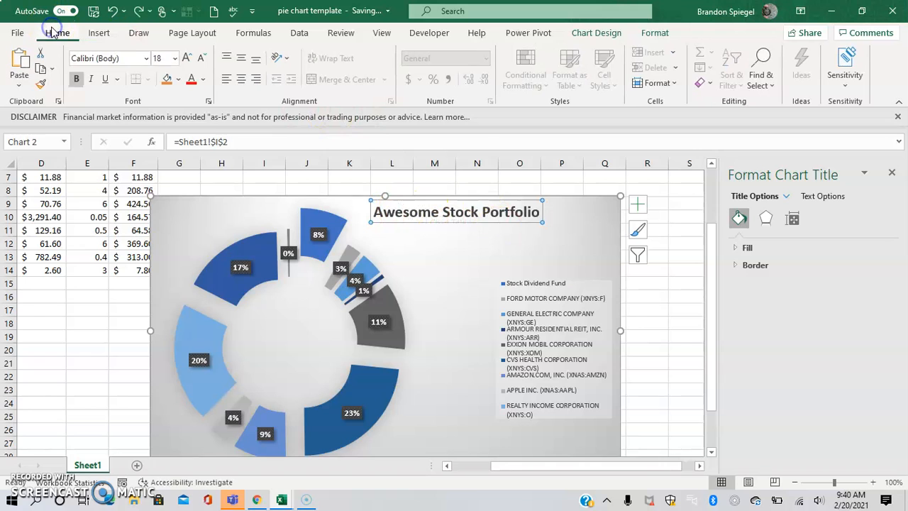
left_click(161, 58)
type("22")
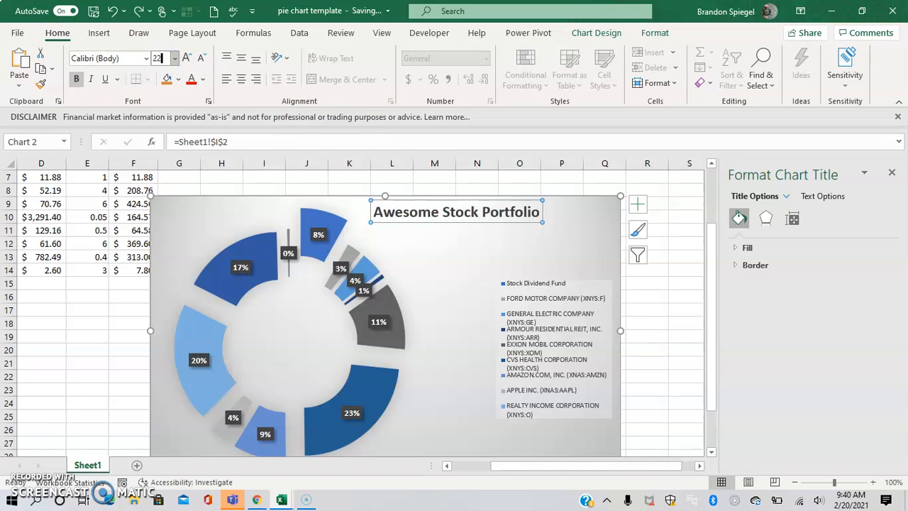
key("Return")
left_click(162, 59)
type("15")
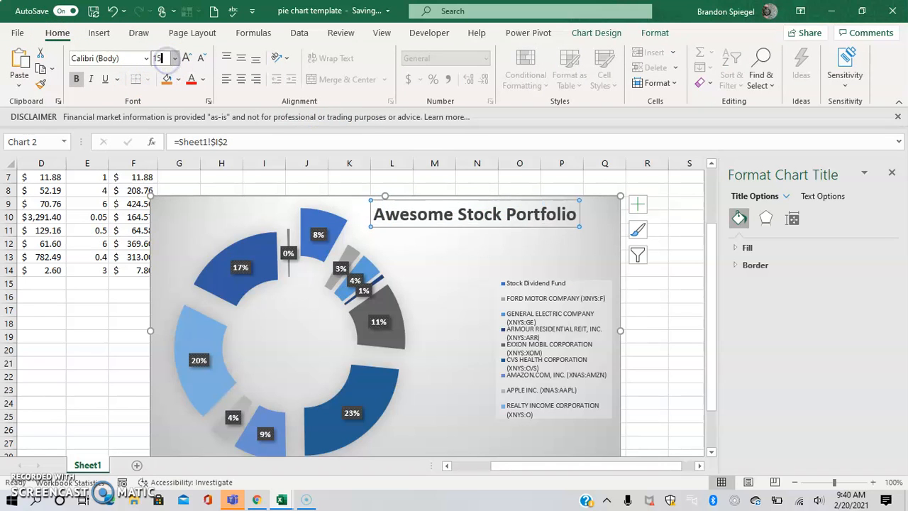
key("Return")
key("ctrl+b")
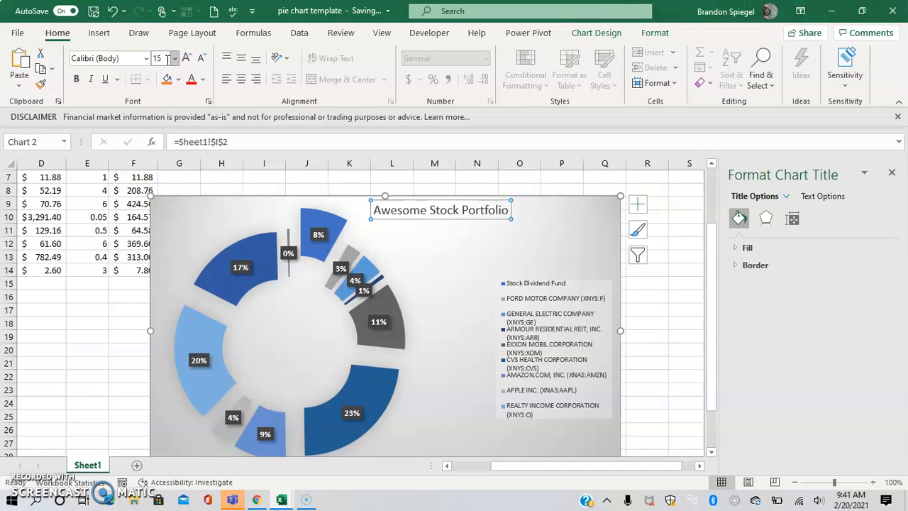
key("ctrl+b")
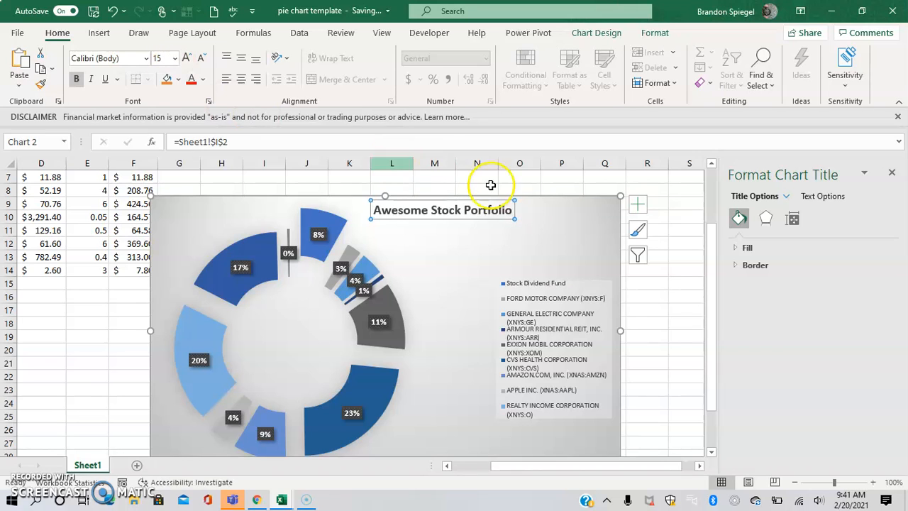
left_click(666, 302)
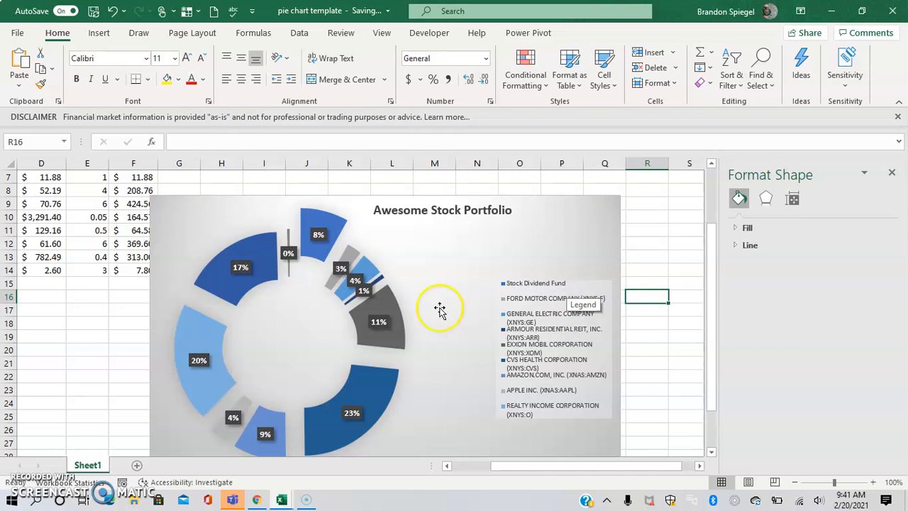
left_click(79, 404)
key("Home")
key("Right")
key("Right")
key("Right")
key("Right")
key("Right")
key("Right")
key("Right")
key("Right")
key("Right")
key("Right")
key("Right")
key("Right")
key("Right")
key("Right")
key("Right")
key("Right")
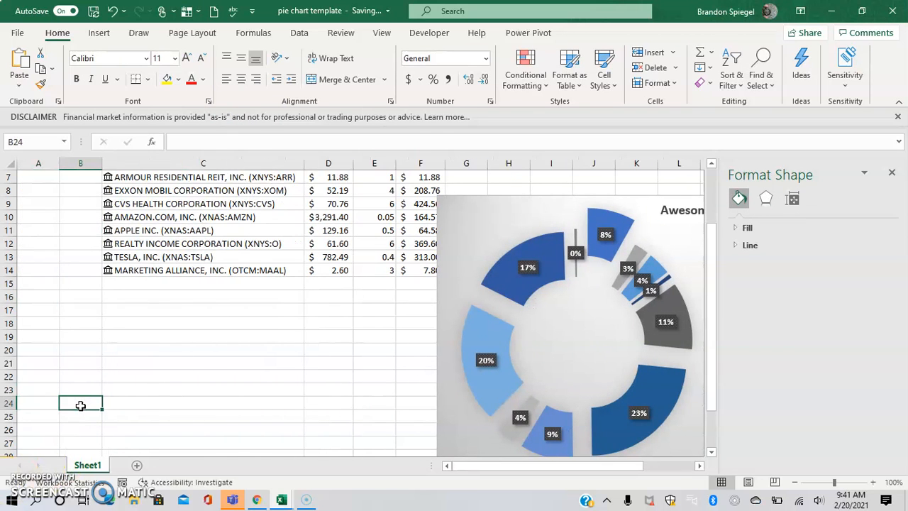
key("Left")
key("Down")
key("Down")
key("Down")
key("Down")
key("Down")
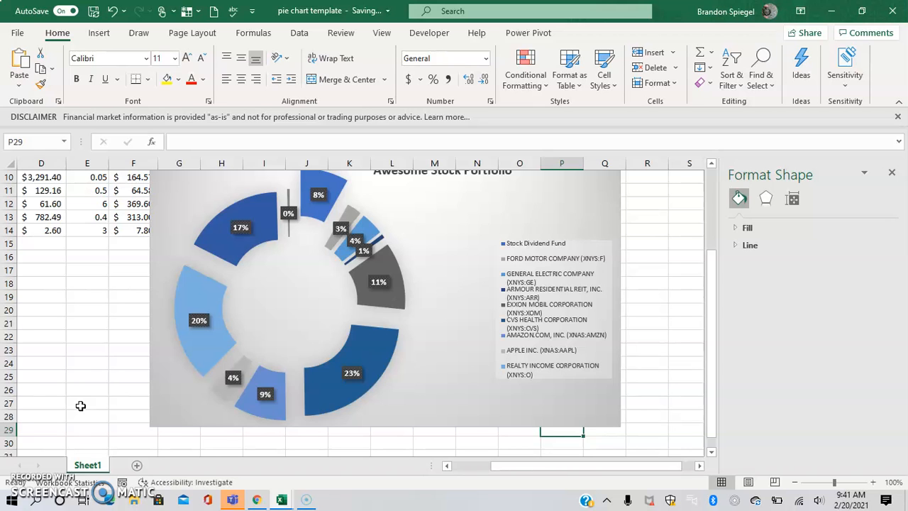
key("Down")
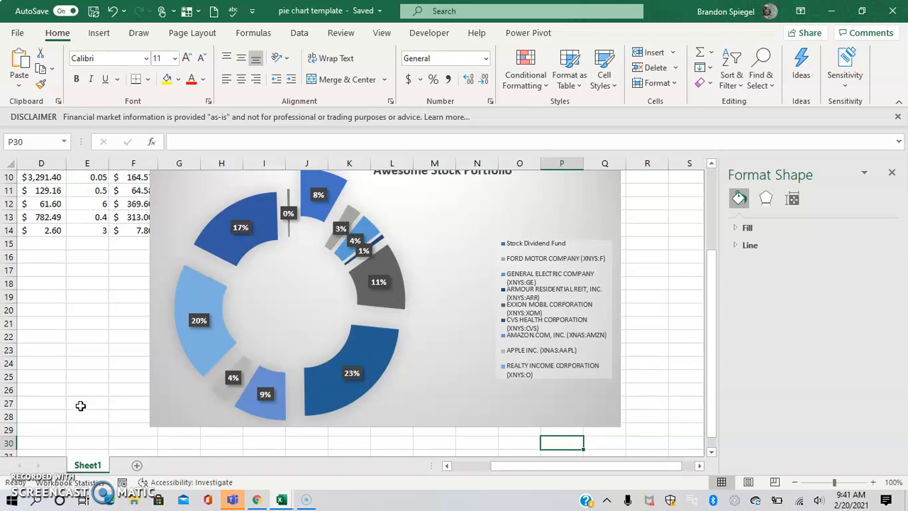